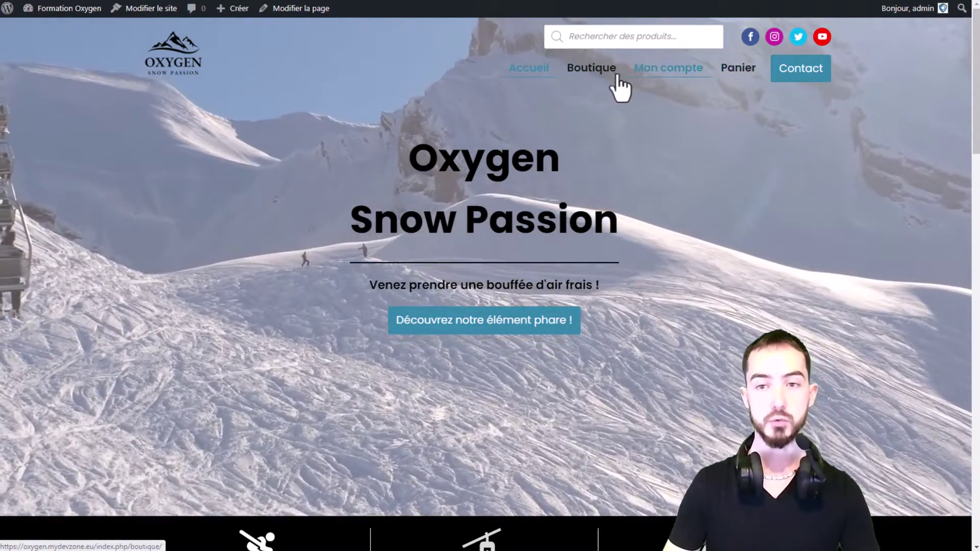
Open the Boutique page and look over the product listing and its add-to-cart buttons
{"action": "left_click", "coordinate": [615, 78]}
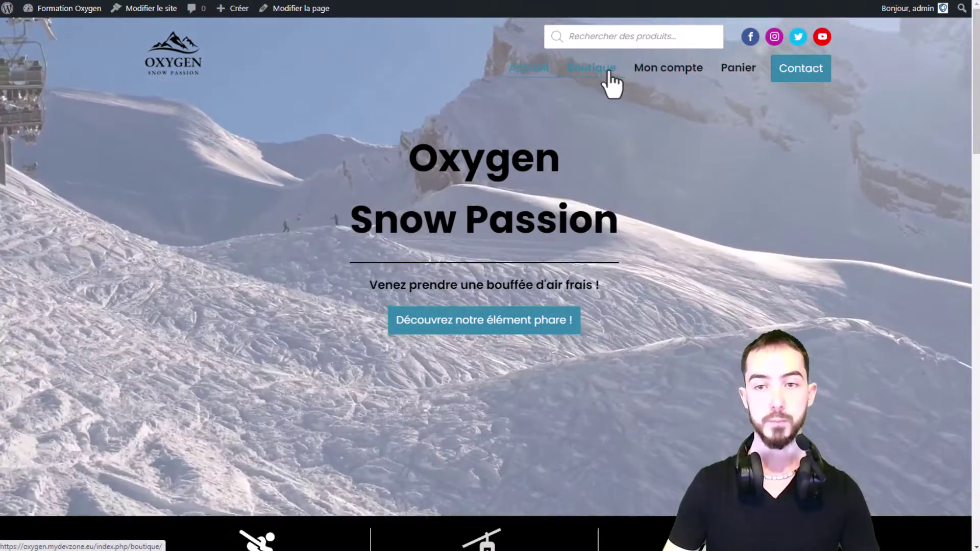
{"action": "scroll", "coordinate": [510, 306], "scroll_direction": "down", "scroll_amount": 3}
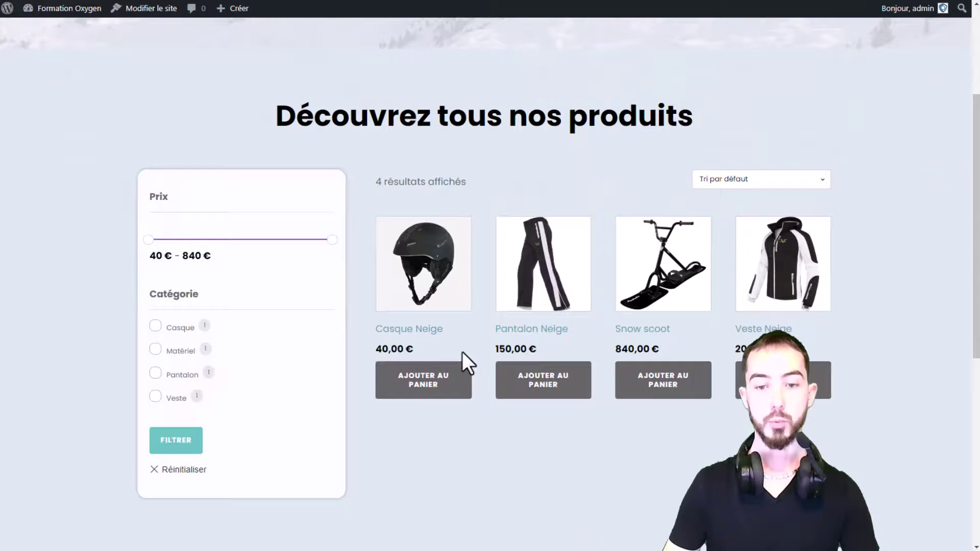
{"action": "left_click", "coordinate": [420, 395]}
{"action": "scroll", "coordinate": [714, 271], "scroll_direction": "up", "scroll_amount": 3}
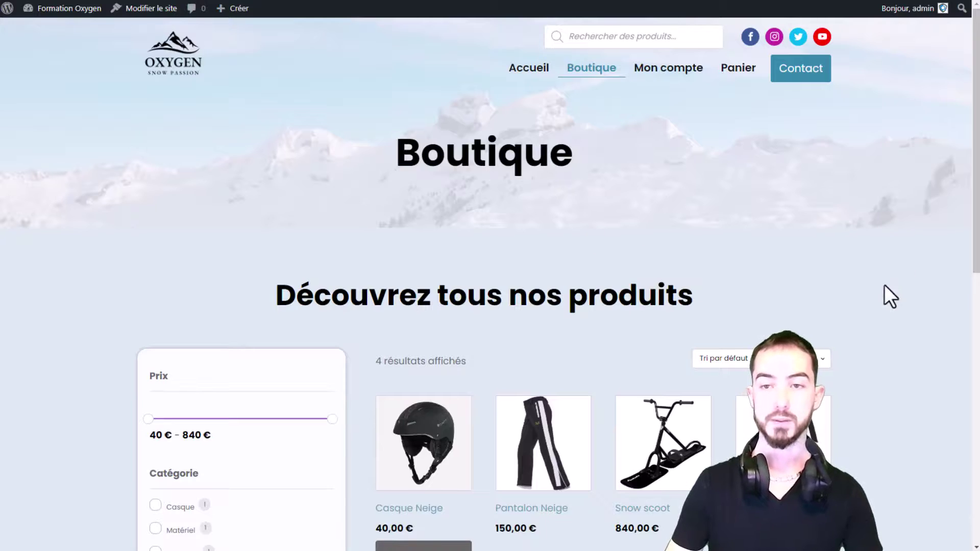
Open the site's plugin installation page from the WordPress dashboard and search for "cart"
{"action": "left_click", "coordinate": [46, 8]}
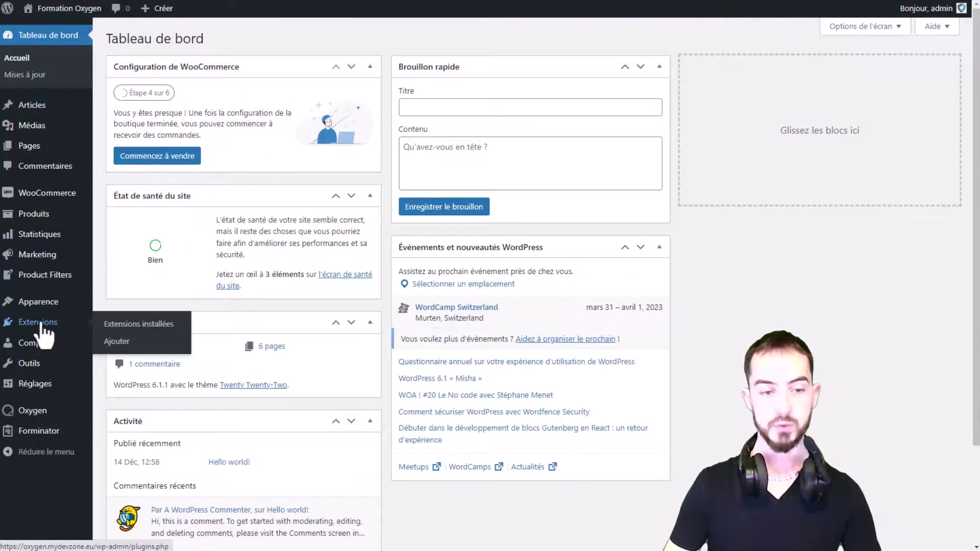
{"action": "left_click", "coordinate": [40, 324]}
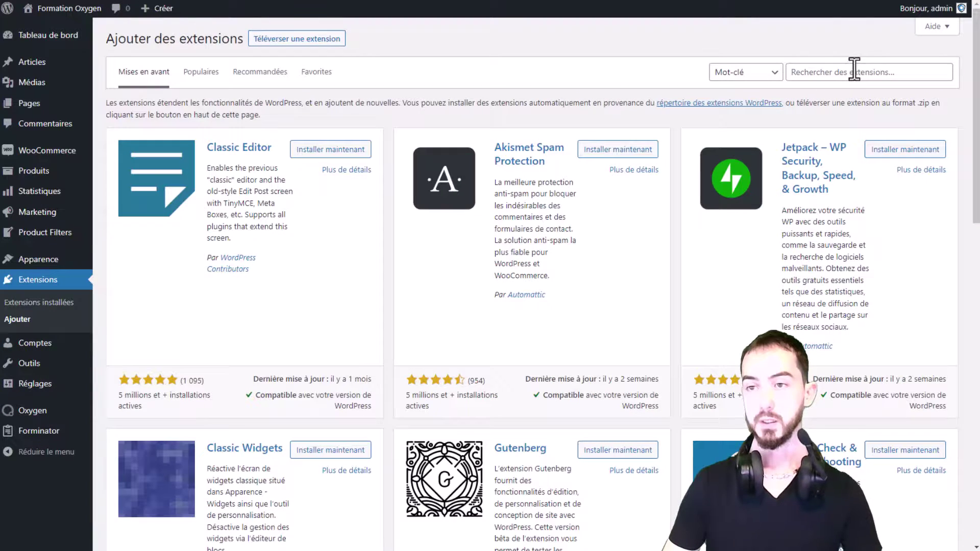
{"action": "left_click", "coordinate": [853, 72]}
{"action": "type", "text": "cart"}
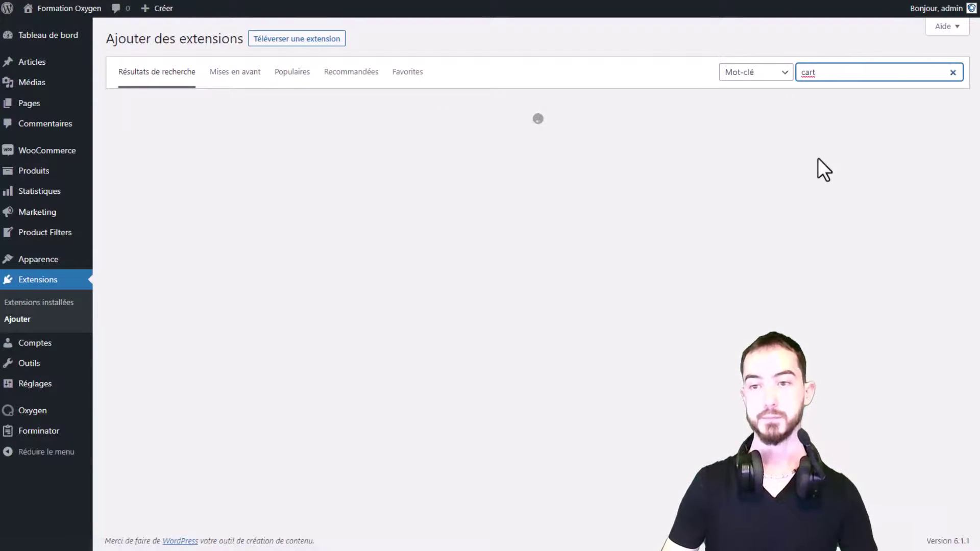
Install and activate the Side Cart Woocommerce (Ajax) plugin from the search results
{"action": "scroll", "coordinate": [846, 131], "scroll_direction": "down", "scroll_amount": 1}
{"action": "scroll", "coordinate": [846, 130], "scroll_direction": "down", "scroll_amount": 1}
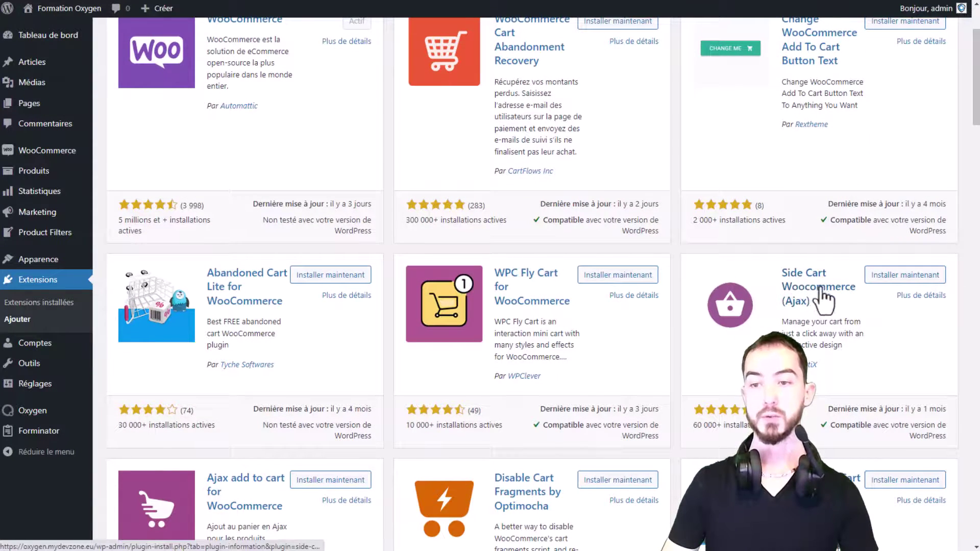
{"action": "left_click", "coordinate": [887, 276]}
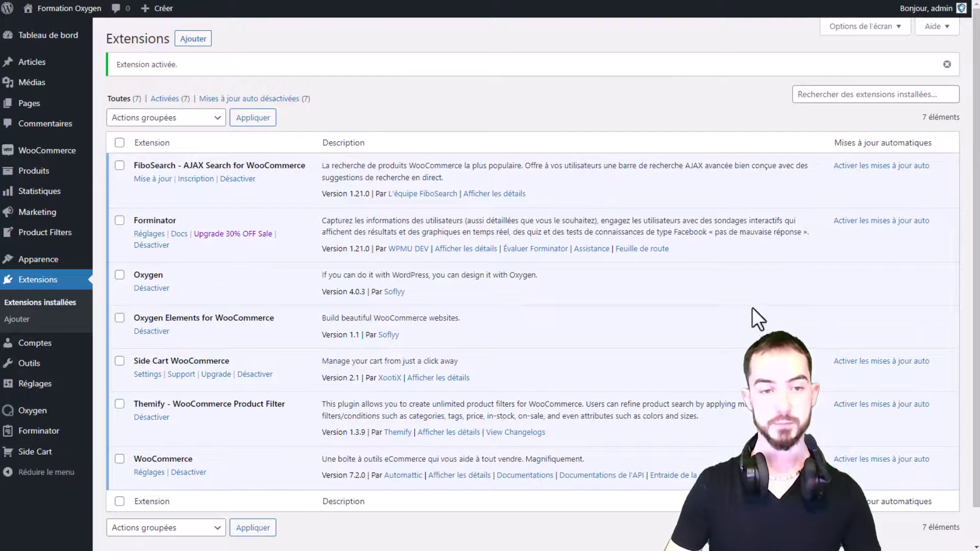
Open the Side Cart WooCommerce plugin's settings and translate the page into French
{"action": "scroll", "coordinate": [408, 245], "scroll_direction": "down", "scroll_amount": 1}
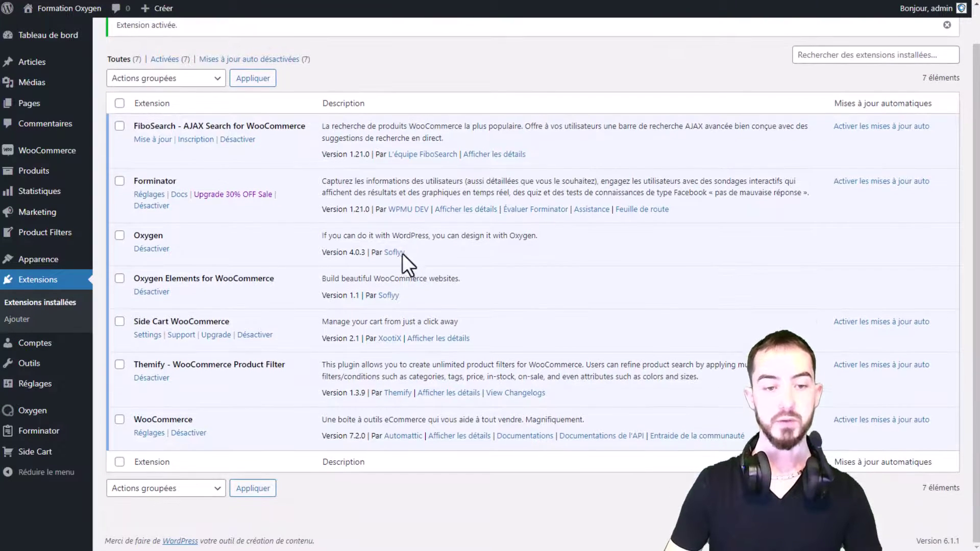
{"action": "left_click", "coordinate": [147, 334]}
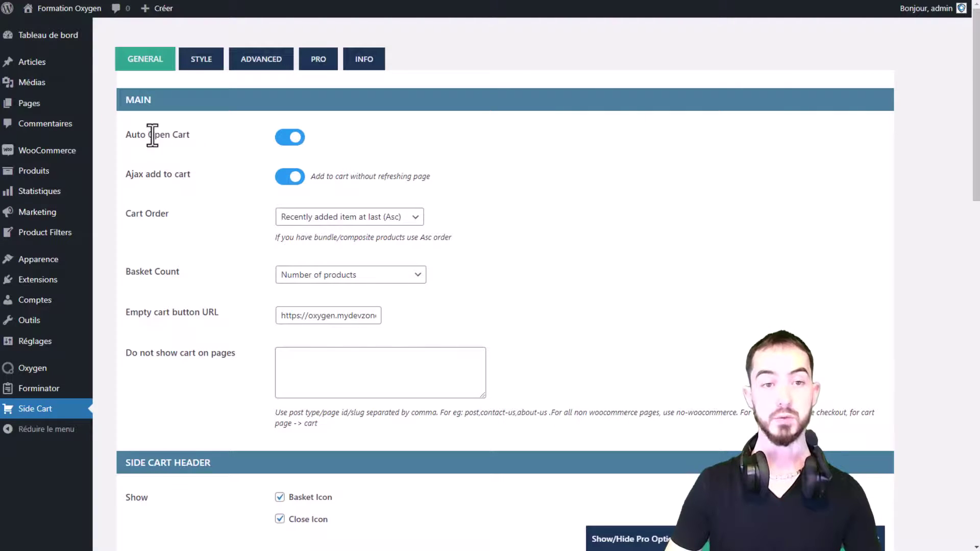
{"action": "left_click_drag", "start_coordinate": [133, 174], "coordinate": [203, 176]}
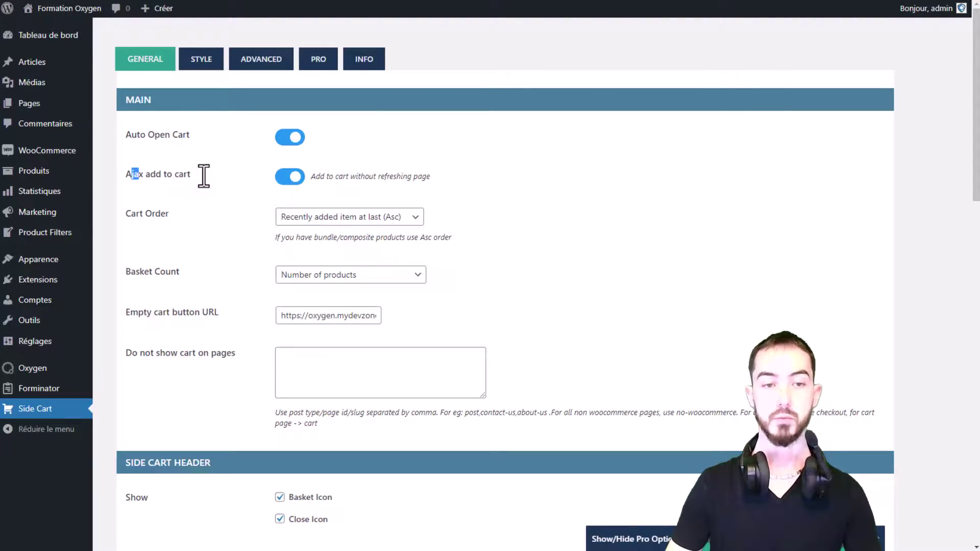
{"action": "right_click", "coordinate": [591, 164]}
{"action": "left_click", "coordinate": [636, 305]}
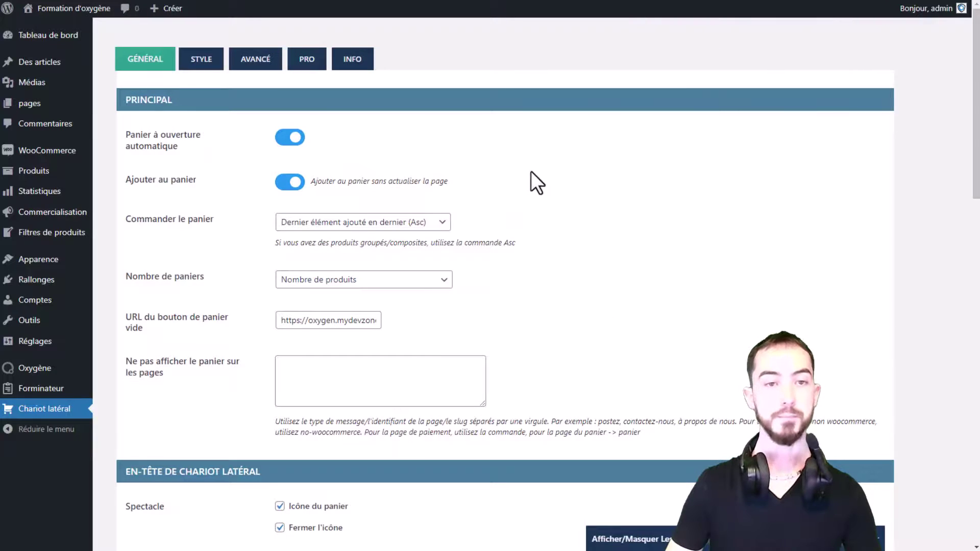
Examine the general cart settings: automatic opening, adding without page refresh, basket count choices, empty-cart URL and page exclusions
{"action": "scroll", "coordinate": [449, 139], "scroll_direction": "down", "scroll_amount": 1}
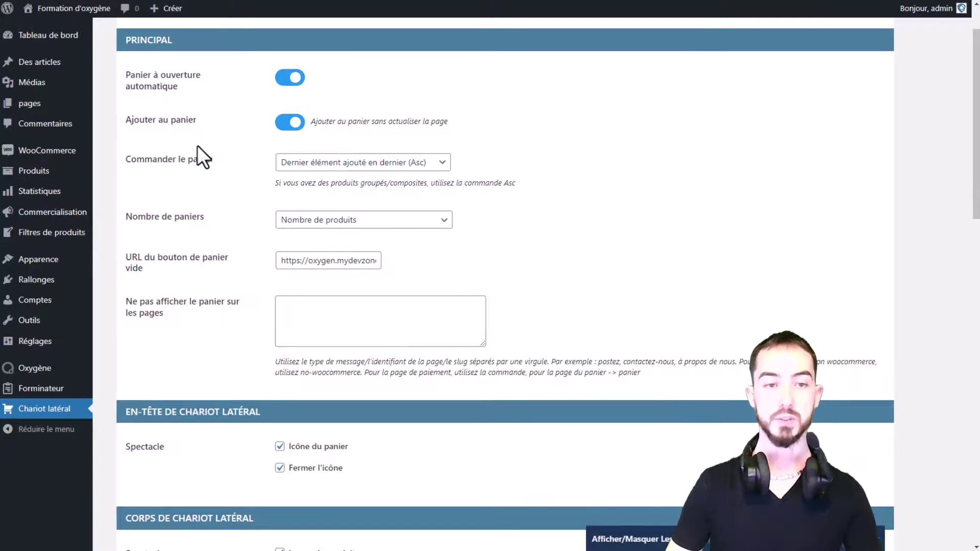
{"action": "left_click_drag", "start_coordinate": [459, 124], "coordinate": [304, 130]}
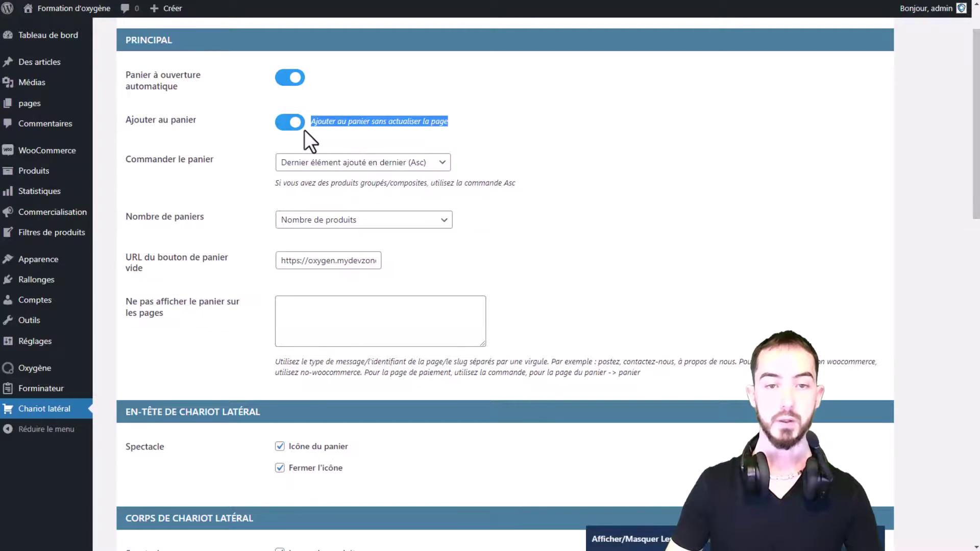
{"action": "left_click", "coordinate": [357, 122]}
{"action": "scroll", "coordinate": [197, 167], "scroll_direction": "down", "scroll_amount": 1}
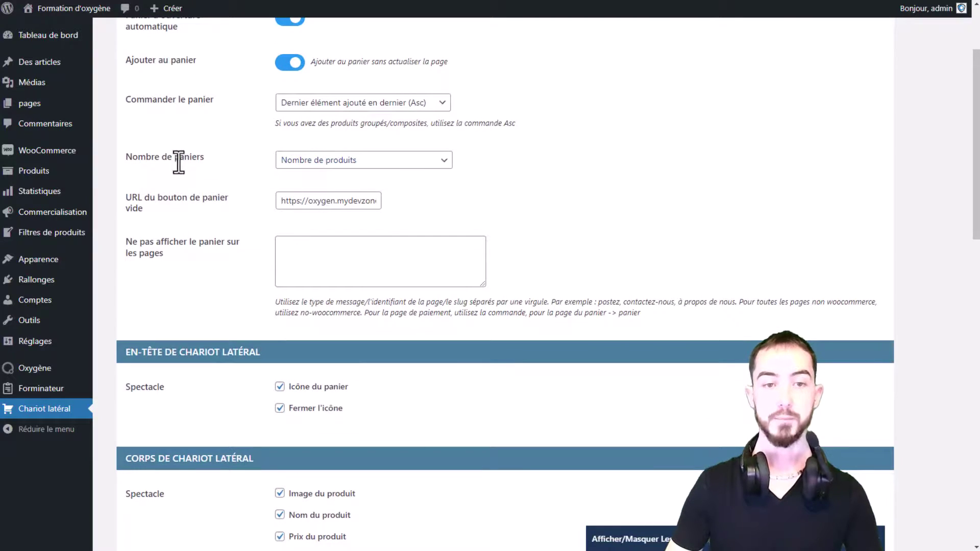
{"action": "left_click", "coordinate": [321, 160]}
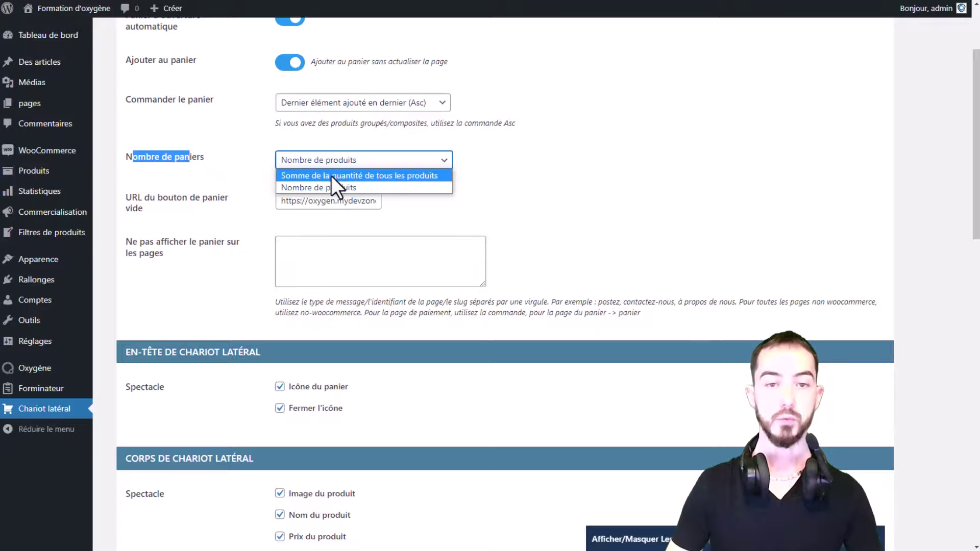
{"action": "left_click", "coordinate": [297, 187]}
{"action": "left_click", "coordinate": [516, 181]}
{"action": "scroll", "coordinate": [342, 151], "scroll_direction": "down", "scroll_amount": 1}
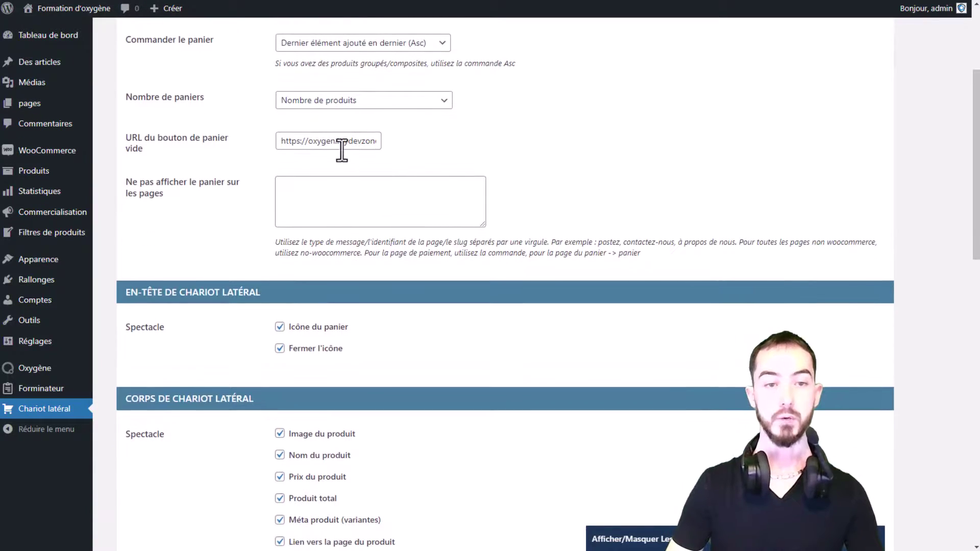
{"action": "left_click", "coordinate": [303, 149]}
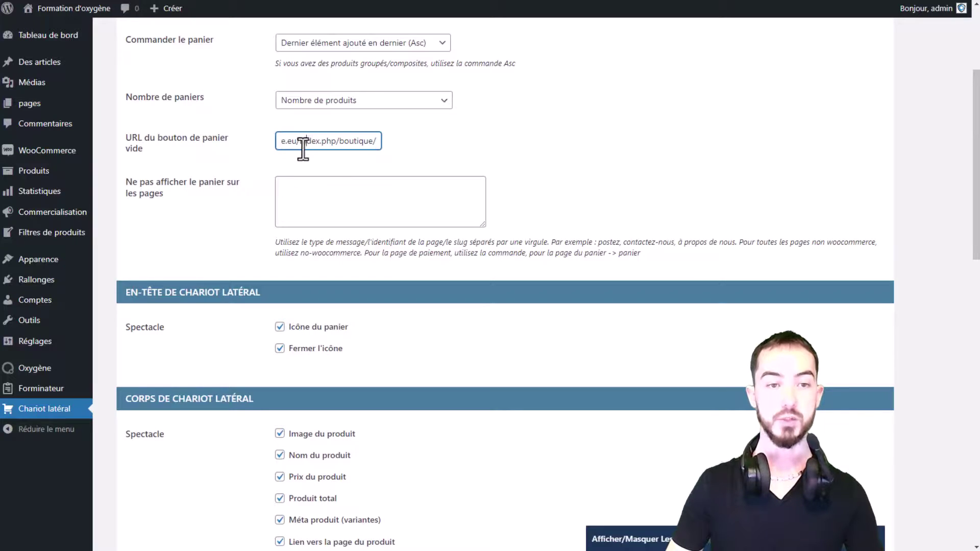
{"action": "left_click", "coordinate": [222, 148]}
{"action": "scroll", "coordinate": [328, 175], "scroll_direction": "down", "scroll_amount": 1}
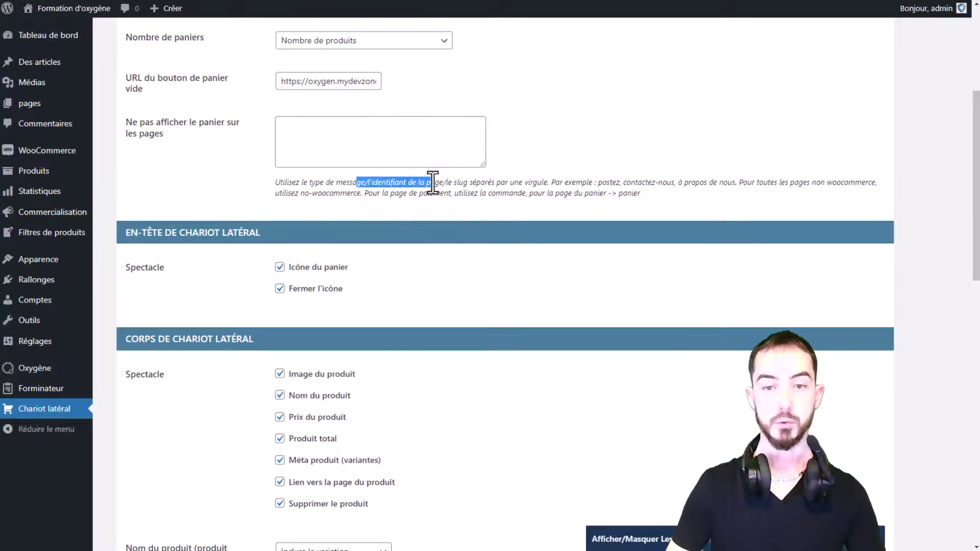
Examine the display options for the side cart's header, body and footer in the general settings
{"action": "scroll", "coordinate": [477, 153], "scroll_direction": "down", "scroll_amount": 2}
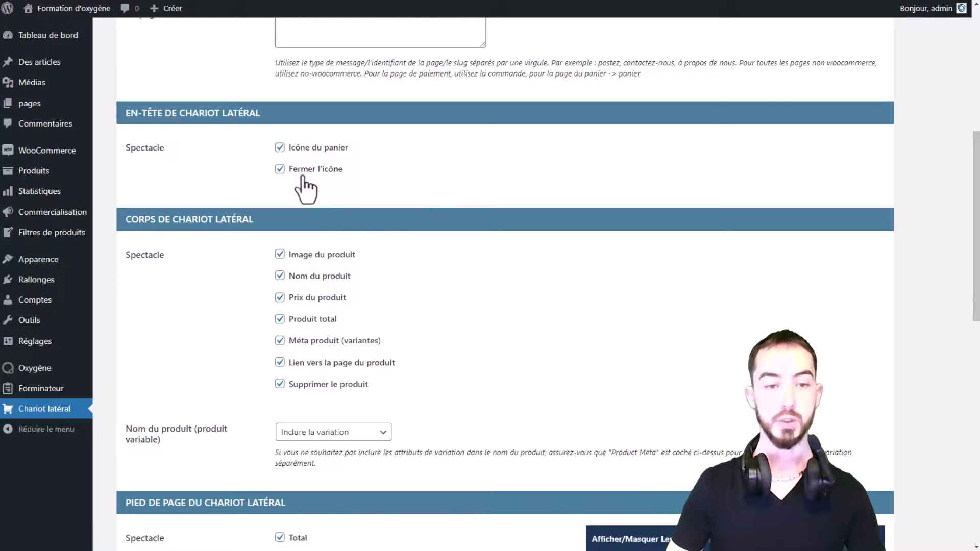
{"action": "scroll", "coordinate": [360, 125], "scroll_direction": "down", "scroll_amount": 1}
{"action": "scroll", "coordinate": [397, 162], "scroll_direction": "down", "scroll_amount": 1}
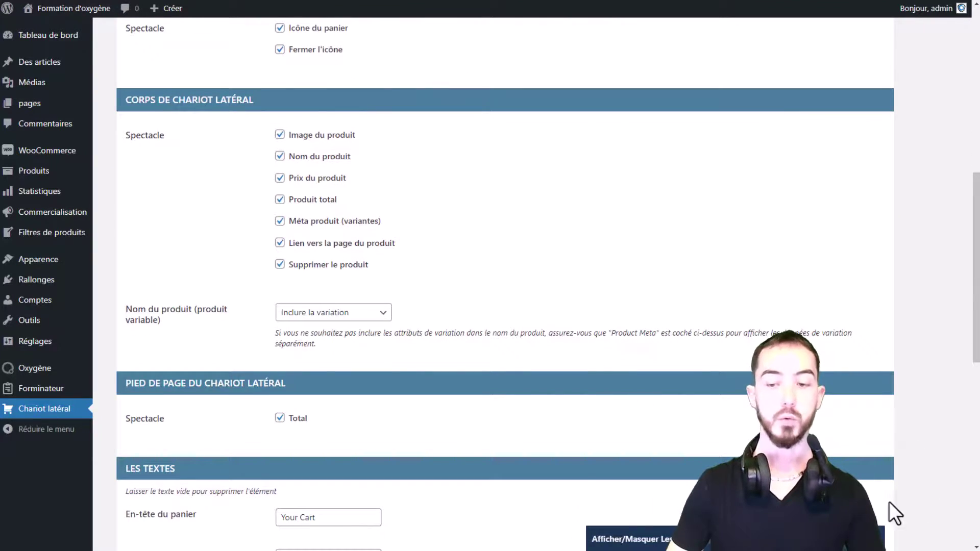
{"action": "scroll", "coordinate": [441, 209], "scroll_direction": "down", "scroll_amount": 1}
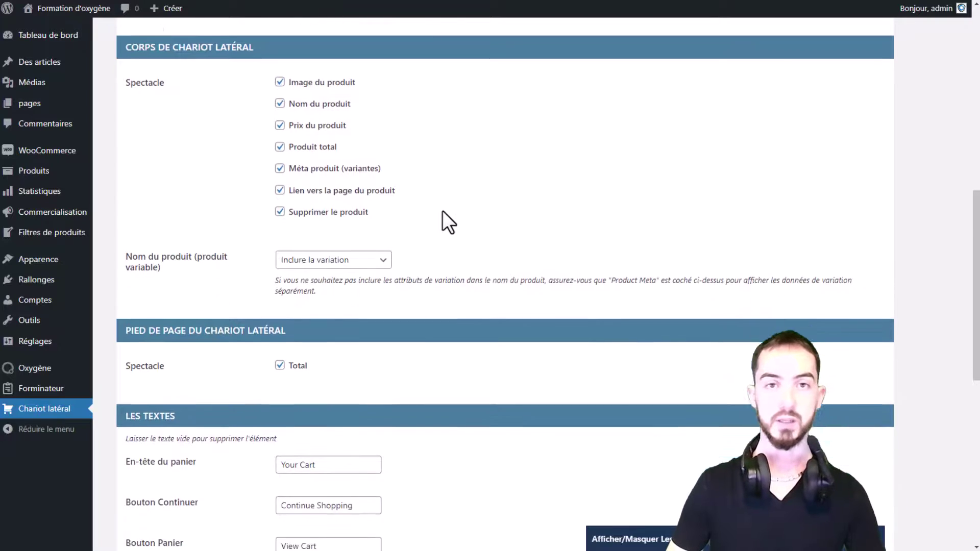
{"action": "scroll", "coordinate": [462, 188], "scroll_direction": "down", "scroll_amount": 1}
{"action": "scroll", "coordinate": [462, 189], "scroll_direction": "down", "scroll_amount": 3}
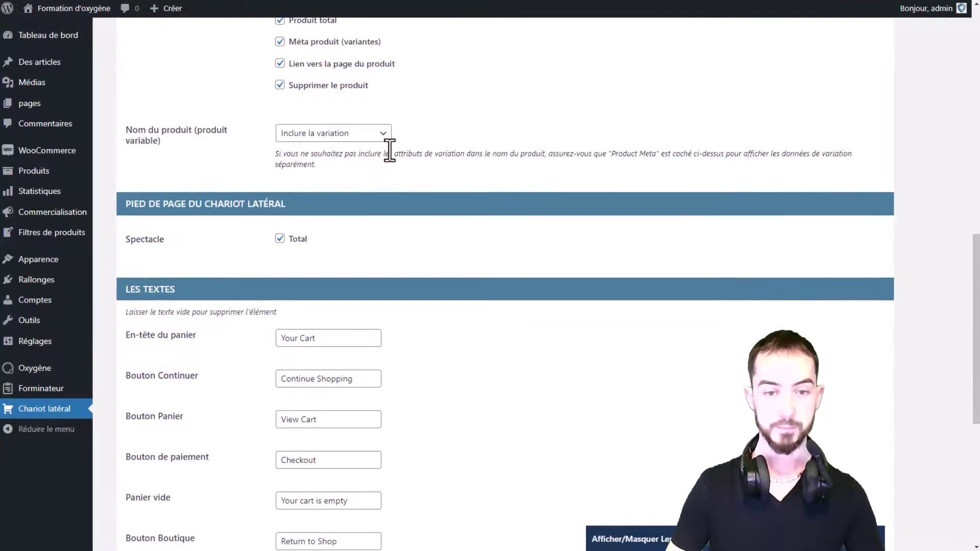
Examine the side cart's heading and button texts and the URLs for continuing shopping, cart and checkout
{"action": "scroll", "coordinate": [385, 213], "scroll_direction": "down", "scroll_amount": 1}
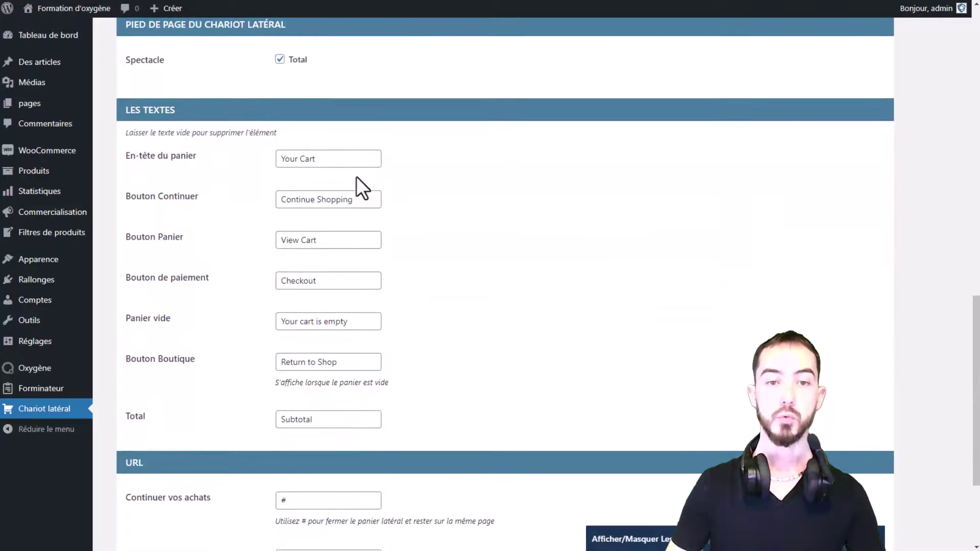
{"action": "left_click_drag", "start_coordinate": [317, 159], "coordinate": [286, 161]}
{"action": "left_click_drag", "start_coordinate": [353, 198], "coordinate": [269, 212]}
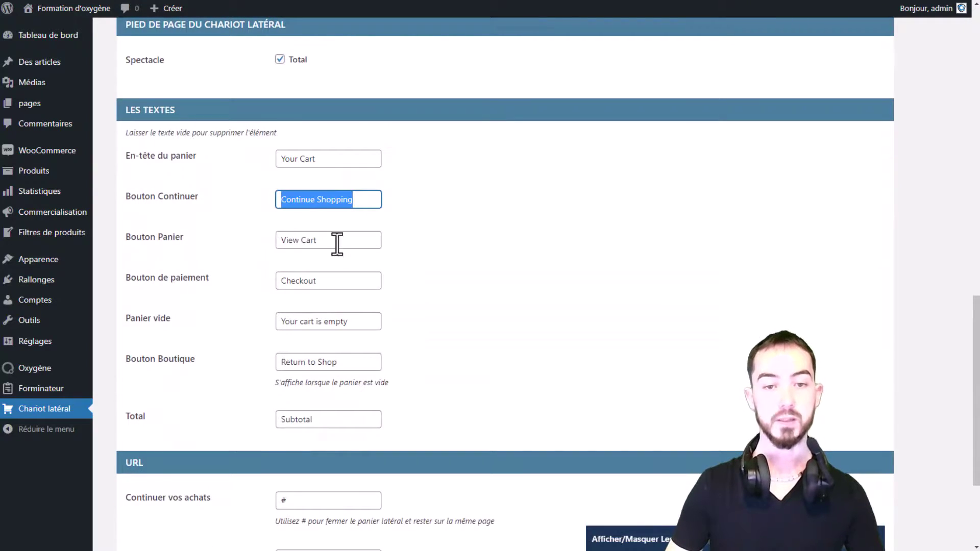
{"action": "left_click_drag", "start_coordinate": [337, 243], "coordinate": [256, 243]}
{"action": "left_click_drag", "start_coordinate": [332, 284], "coordinate": [233, 286]}
{"action": "scroll", "coordinate": [391, 314], "scroll_direction": "down", "scroll_amount": 3}
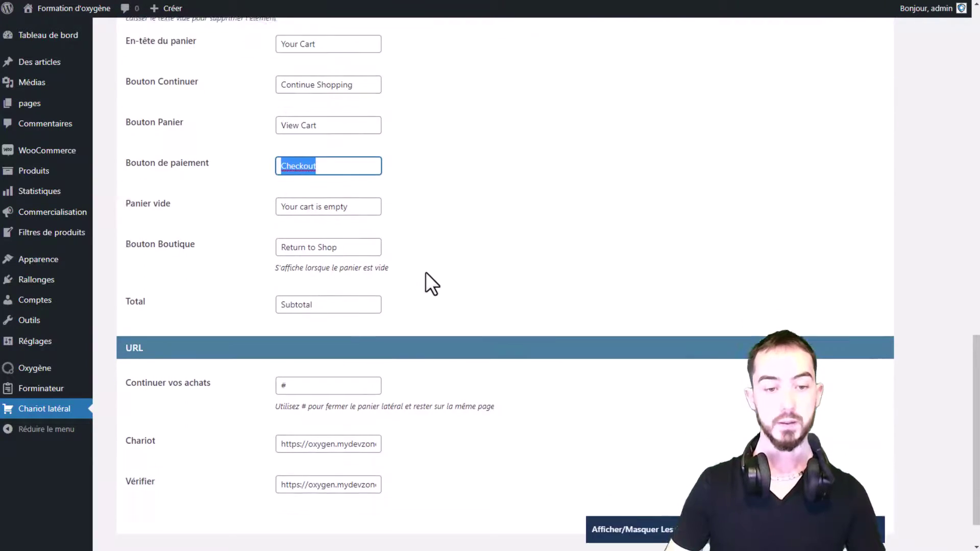
{"action": "left_click", "coordinate": [315, 337]}
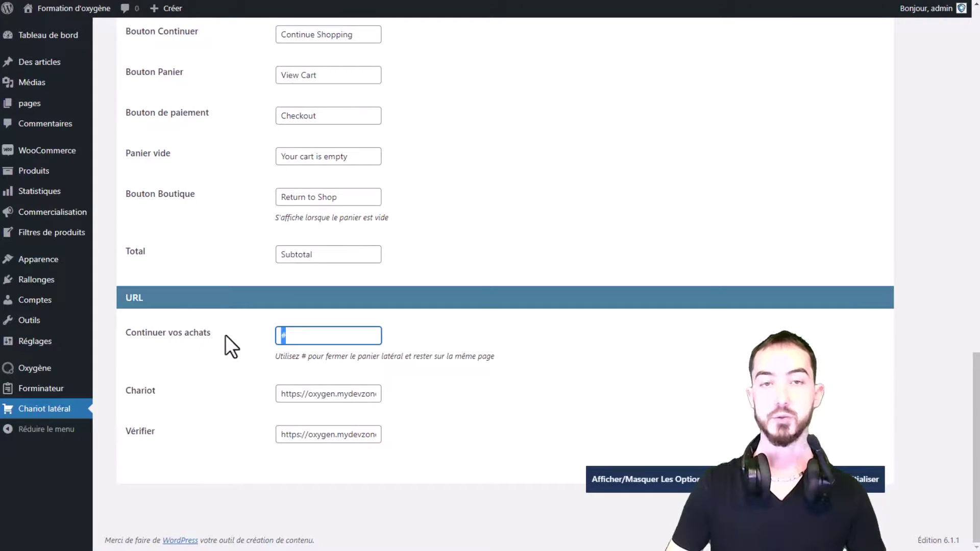
{"action": "left_click_drag", "start_coordinate": [225, 335], "coordinate": [143, 334]}
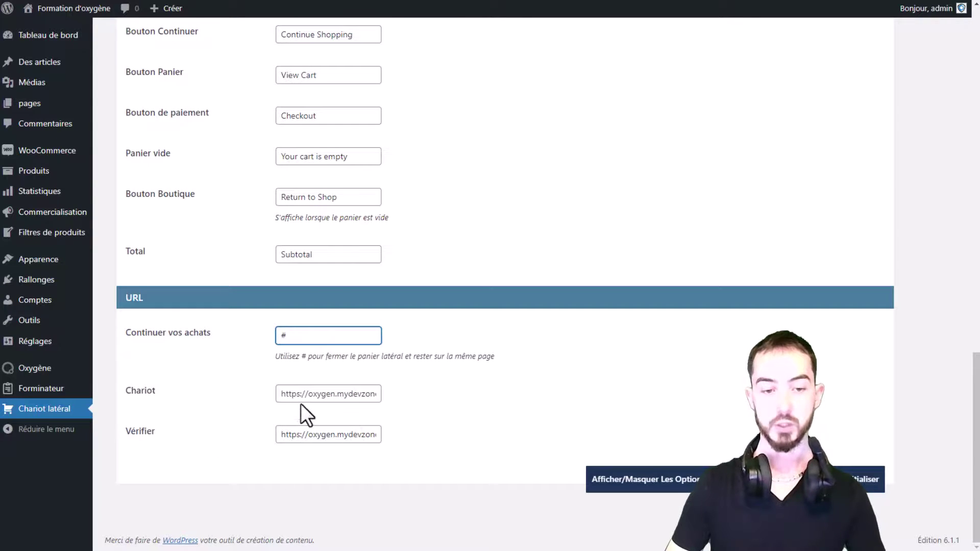
Examine the side cart's style settings, covering dimensions, basket icon, header, body, product layout, footer and buttons
{"action": "scroll", "coordinate": [571, 380], "scroll_direction": "up", "scroll_amount": 15}
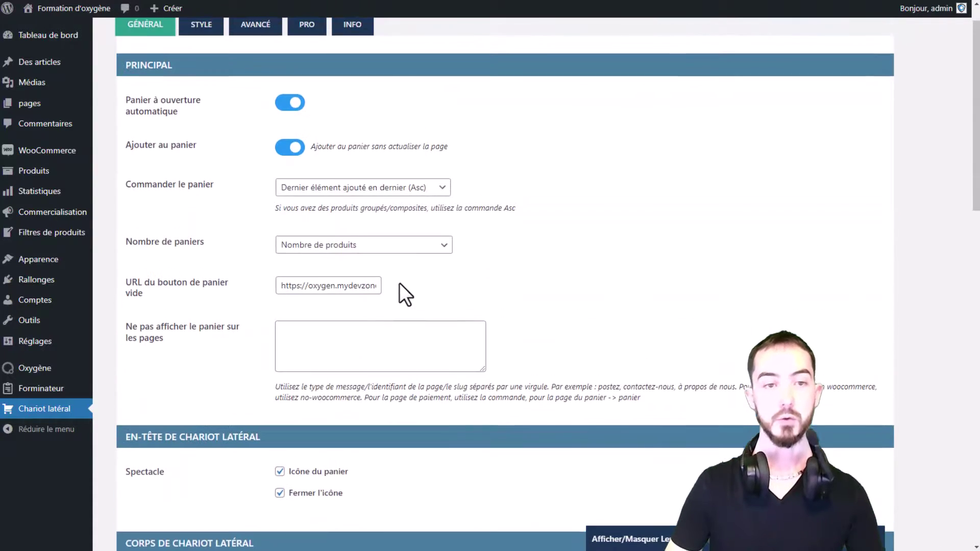
{"action": "left_click", "coordinate": [192, 66]}
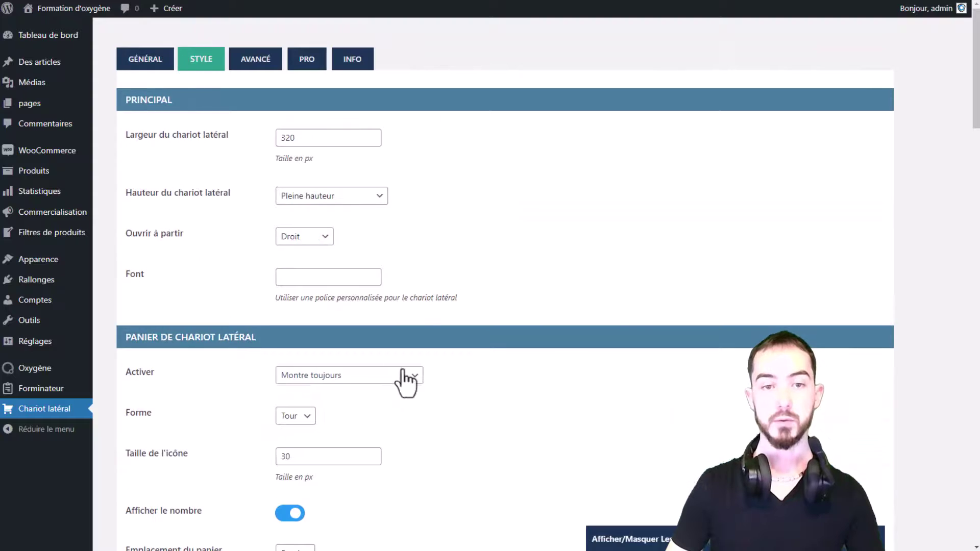
{"action": "scroll", "coordinate": [383, 176], "scroll_direction": "down", "scroll_amount": 12}
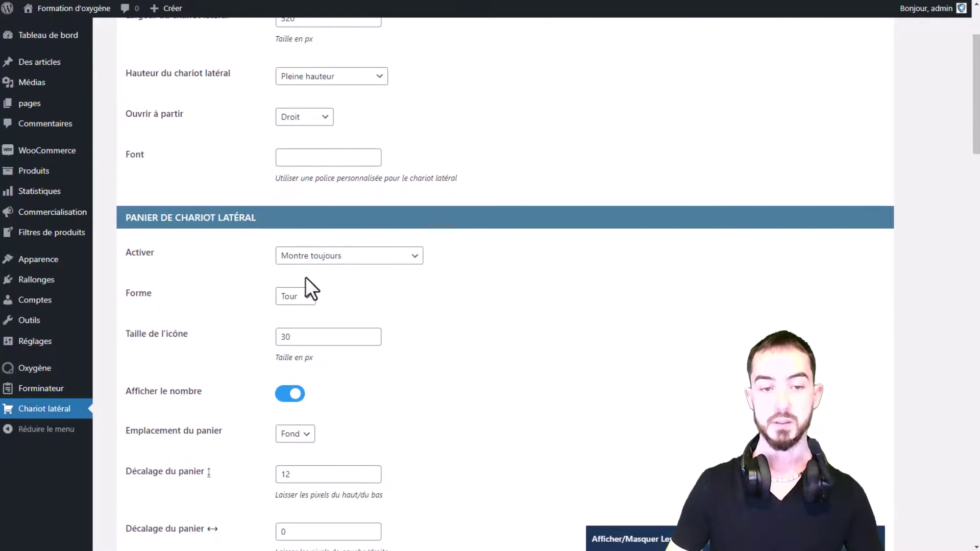
{"action": "scroll", "coordinate": [438, 201], "scroll_direction": "down", "scroll_amount": 7}
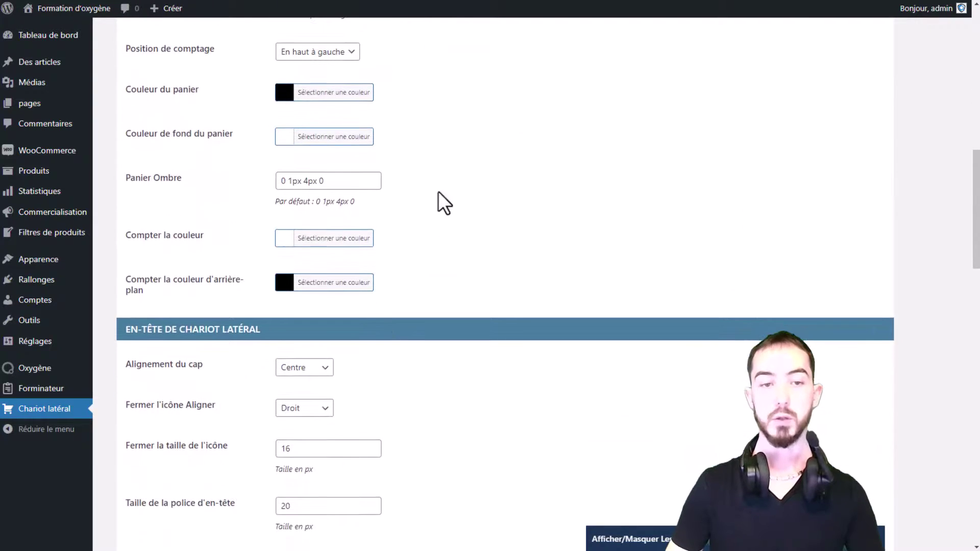
{"action": "scroll", "coordinate": [411, 228], "scroll_direction": "down", "scroll_amount": 8}
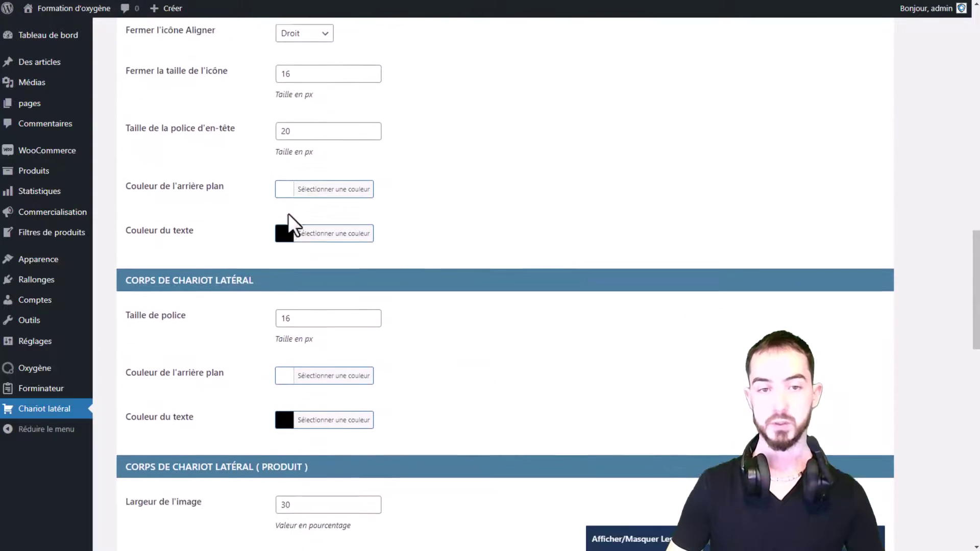
{"action": "scroll", "coordinate": [439, 256], "scroll_direction": "down", "scroll_amount": 6}
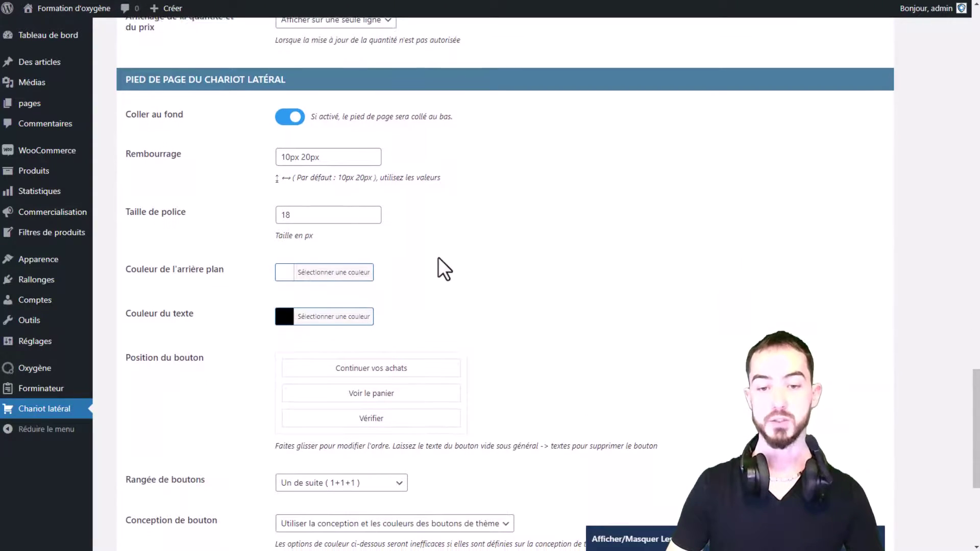
{"action": "scroll", "coordinate": [438, 257], "scroll_direction": "down", "scroll_amount": 5}
{"action": "scroll", "coordinate": [439, 276], "scroll_direction": "up", "scroll_amount": 8}
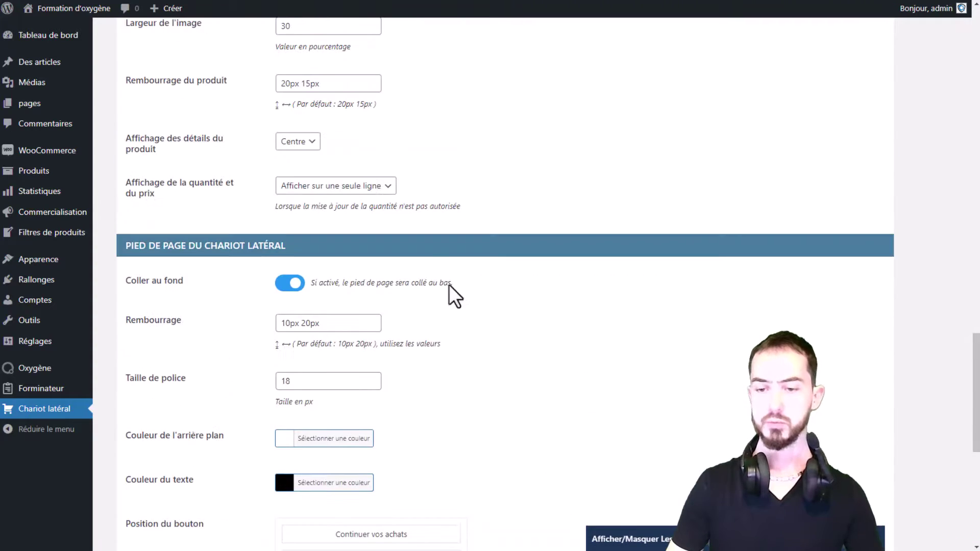
Examine the side cart's advanced settings for basket refresh and custom CSS, and the list of Pro features
{"action": "scroll", "coordinate": [570, 404], "scroll_direction": "up", "scroll_amount": 15}
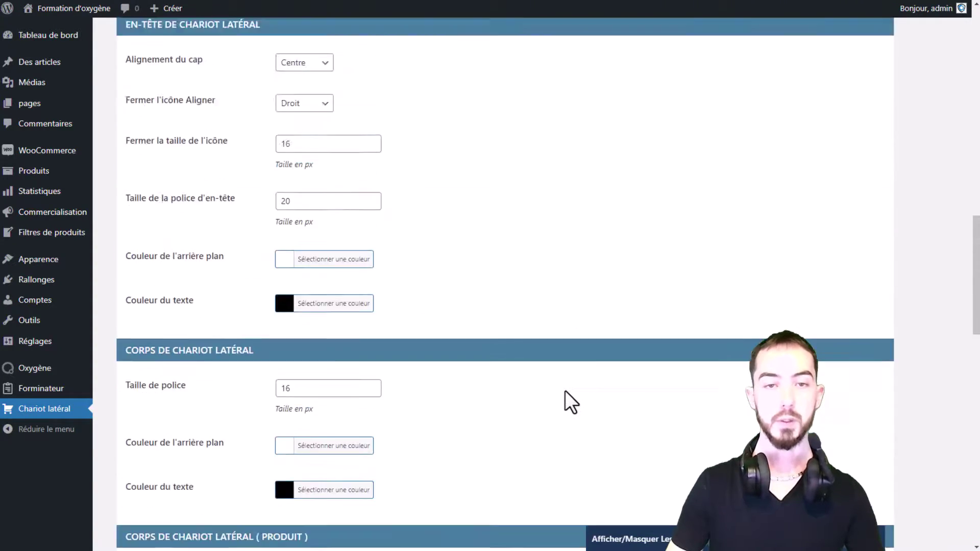
{"action": "scroll", "coordinate": [570, 400], "scroll_direction": "up", "scroll_amount": 4}
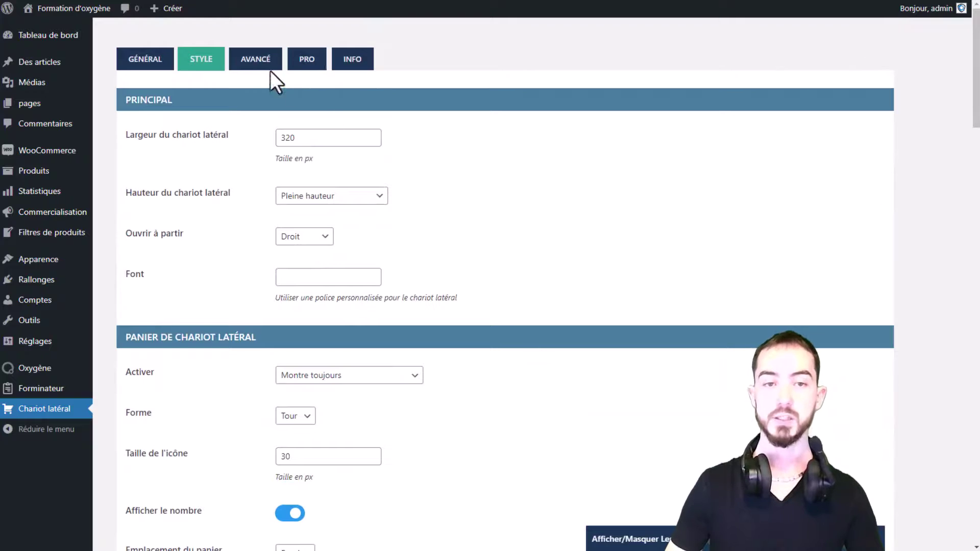
{"action": "left_click", "coordinate": [255, 60]}
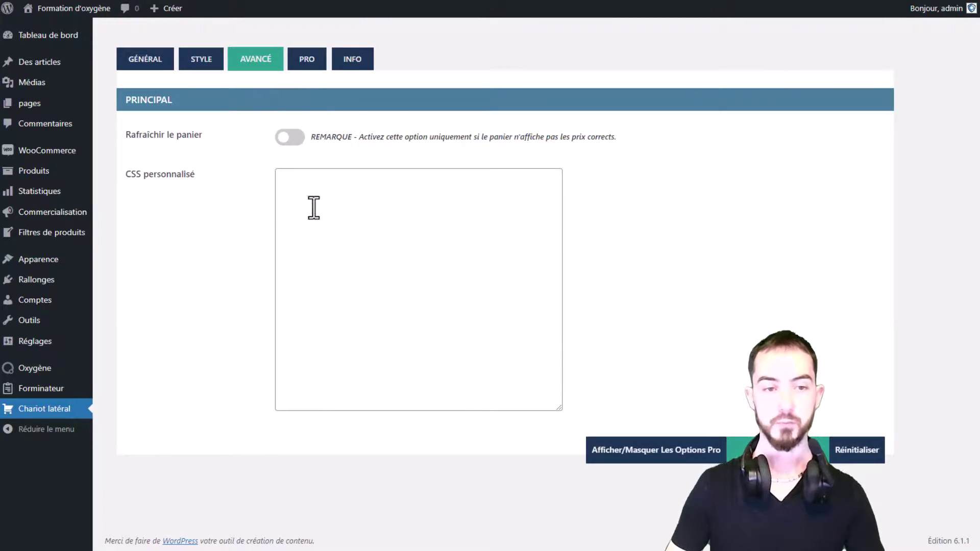
{"action": "left_click", "coordinate": [312, 60]}
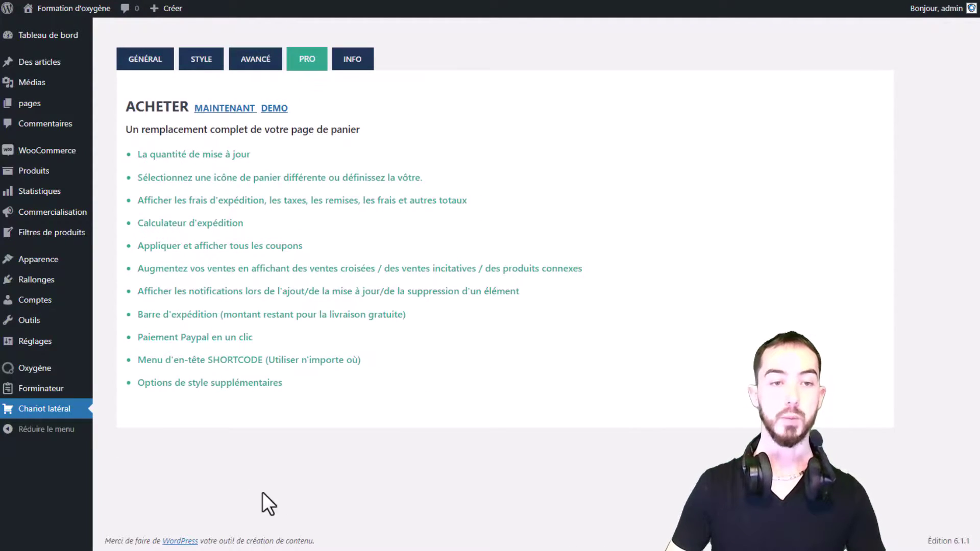
{"action": "left_click", "coordinate": [148, 65]}
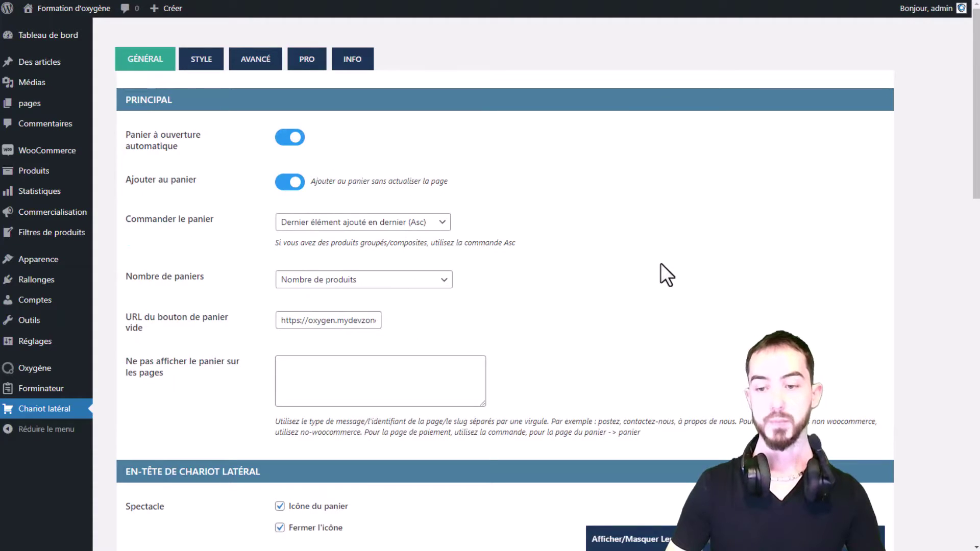
{"action": "scroll", "coordinate": [722, 323], "scroll_direction": "down", "scroll_amount": 1}
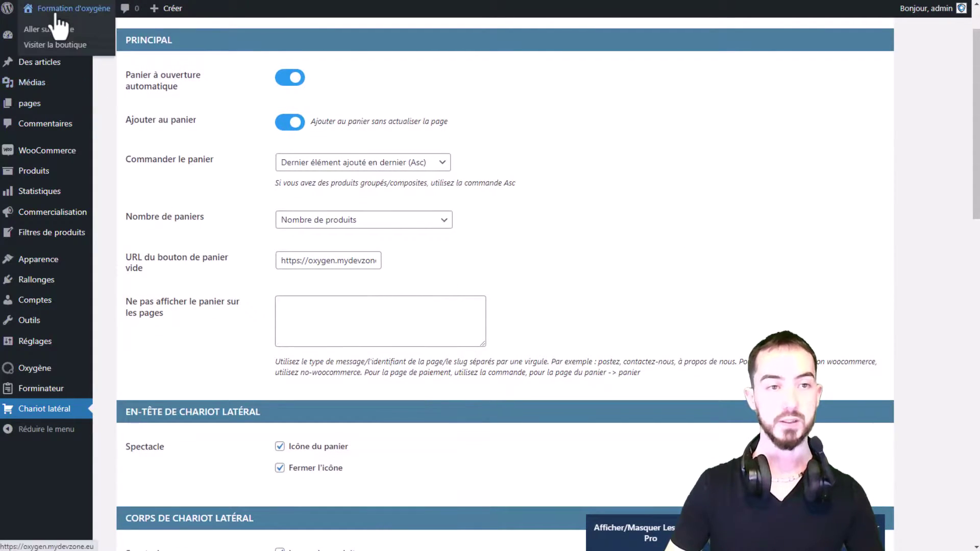
Visit the live site and add the Pantalon Neige to the cart from the Boutique page
{"action": "left_click", "coordinate": [32, 22]}
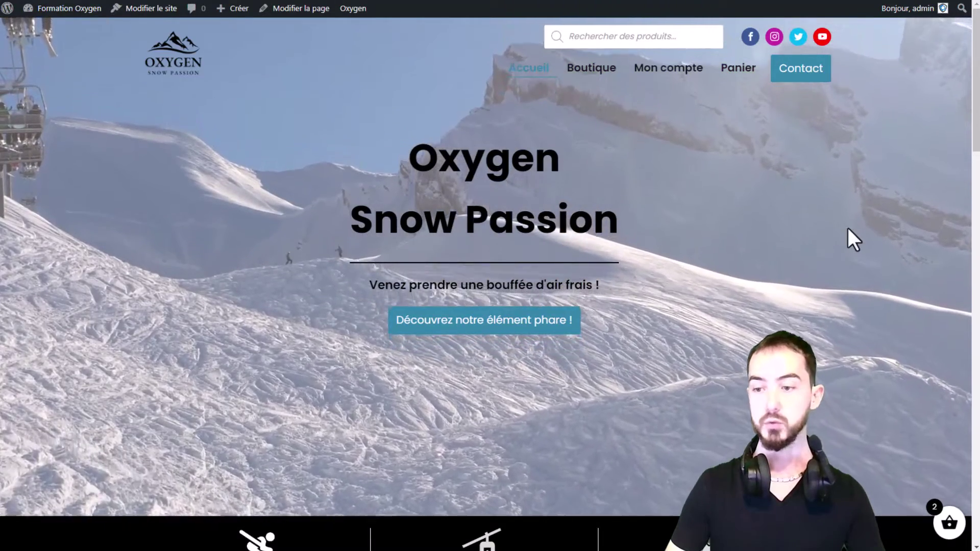
{"action": "scroll", "coordinate": [912, 490], "scroll_direction": "down", "scroll_amount": 1}
{"action": "scroll", "coordinate": [909, 484], "scroll_direction": "up", "scroll_amount": 1}
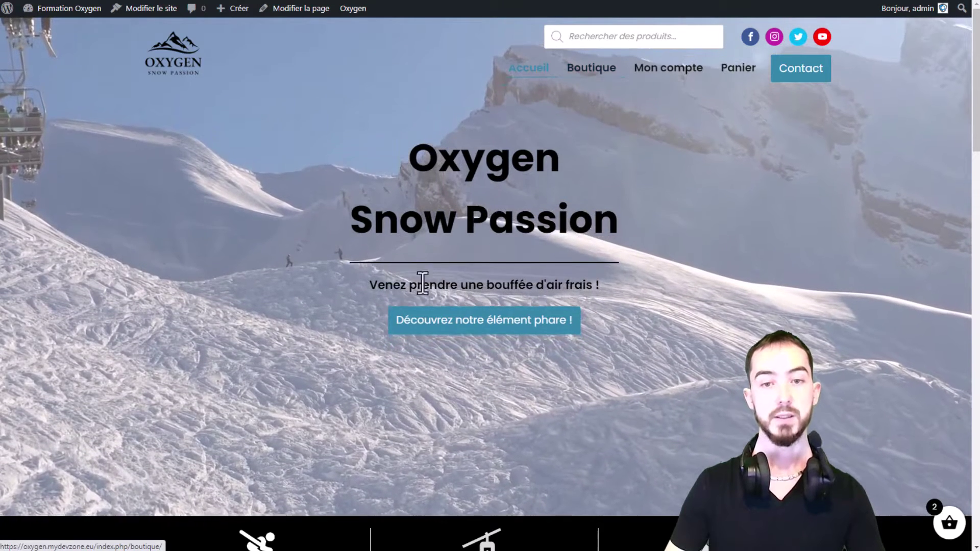
{"action": "left_click", "coordinate": [591, 69]}
{"action": "scroll", "coordinate": [511, 349], "scroll_direction": "down", "scroll_amount": 4}
{"action": "left_click", "coordinate": [507, 339]}
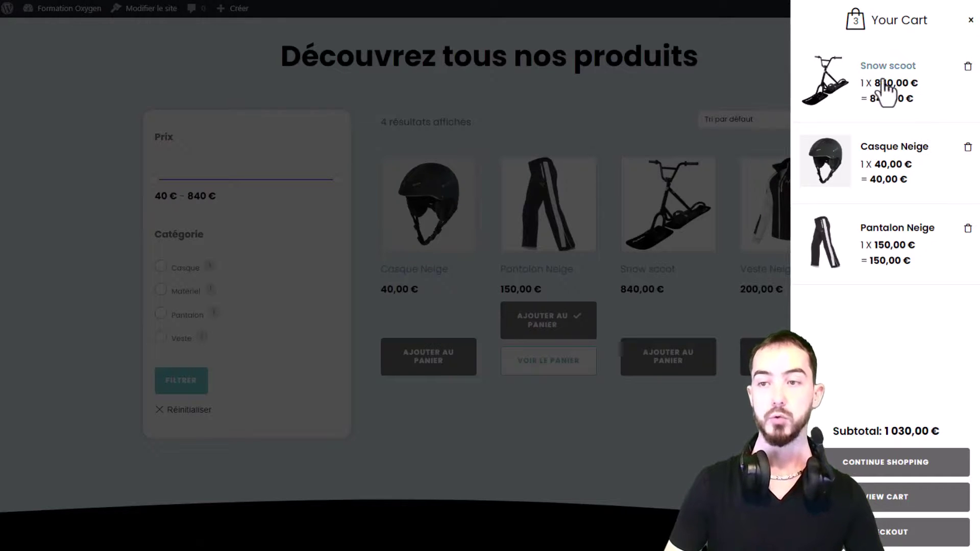
Remove the Pantalon Neige and Casque Neige from the side cart and continue shopping
{"action": "left_click", "coordinate": [968, 229]}
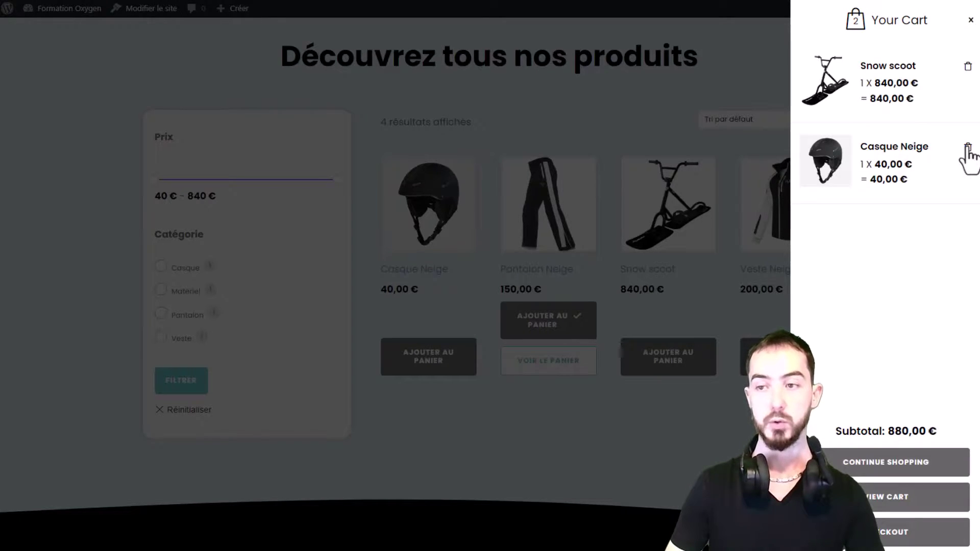
{"action": "left_click", "coordinate": [967, 148]}
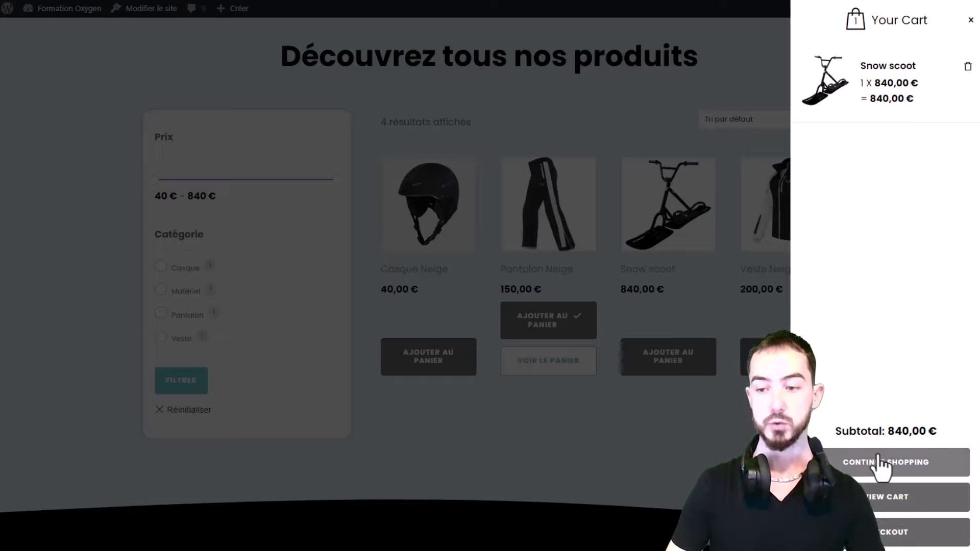
{"action": "left_click", "coordinate": [860, 469]}
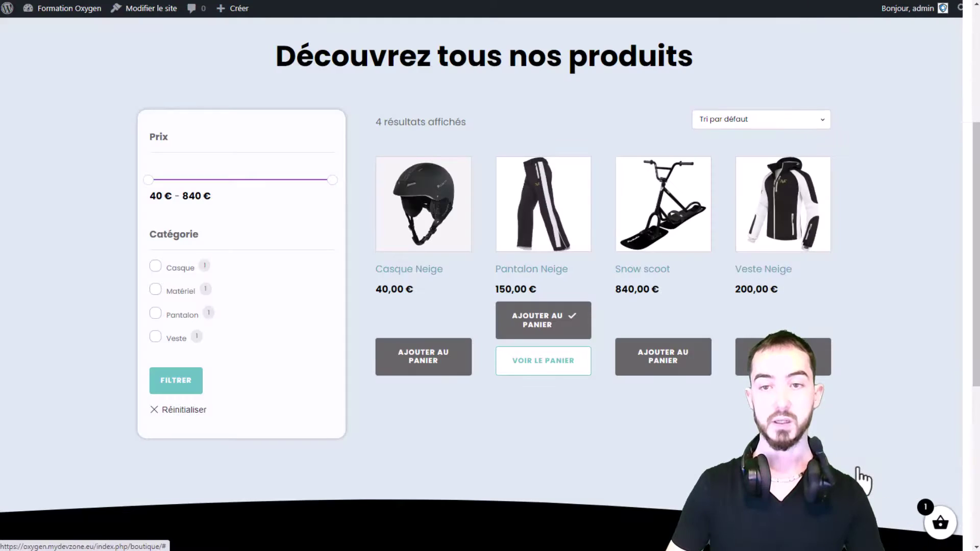
Test the side cart from the shop through the cart page to checkout, opening it on each page
{"action": "left_click", "coordinate": [948, 524]}
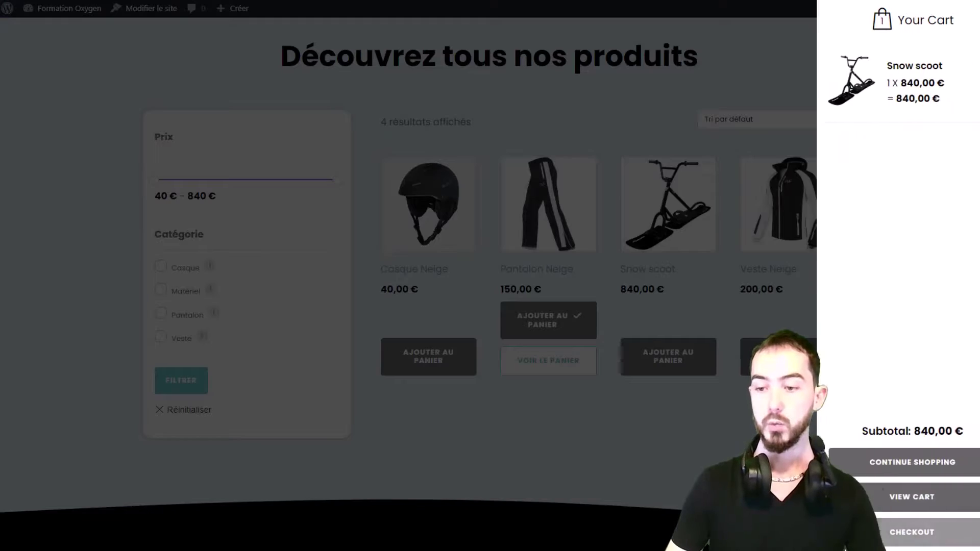
{"action": "left_click", "coordinate": [906, 490]}
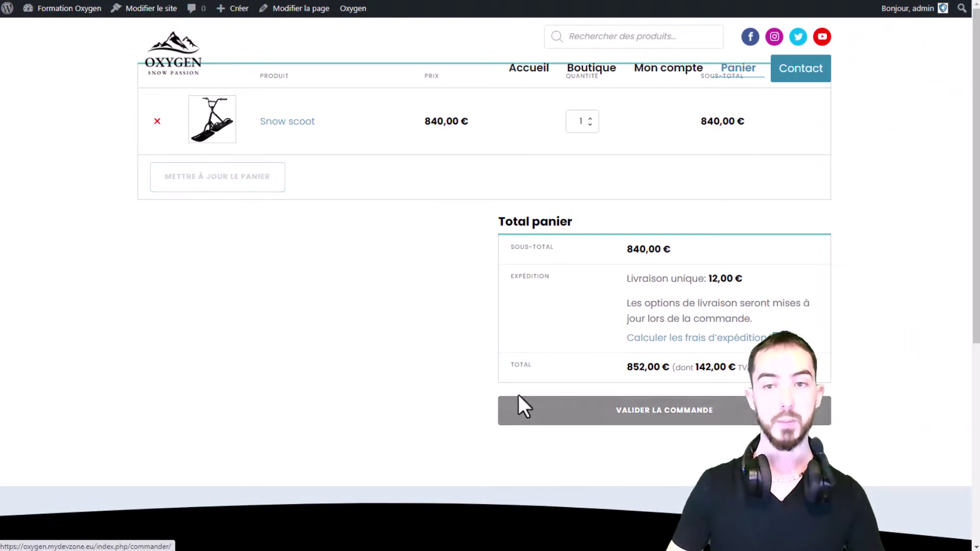
{"action": "left_click", "coordinate": [950, 522]}
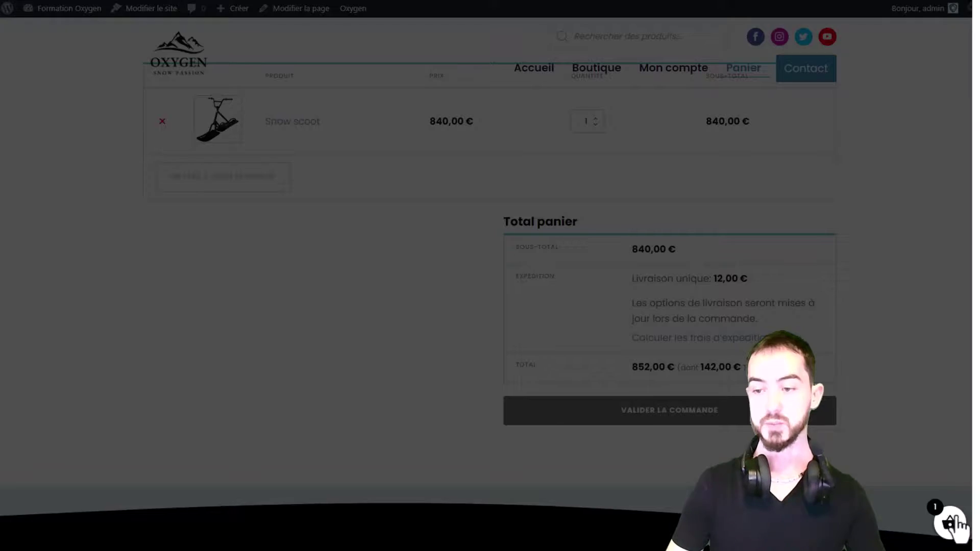
{"action": "left_click", "coordinate": [611, 422]}
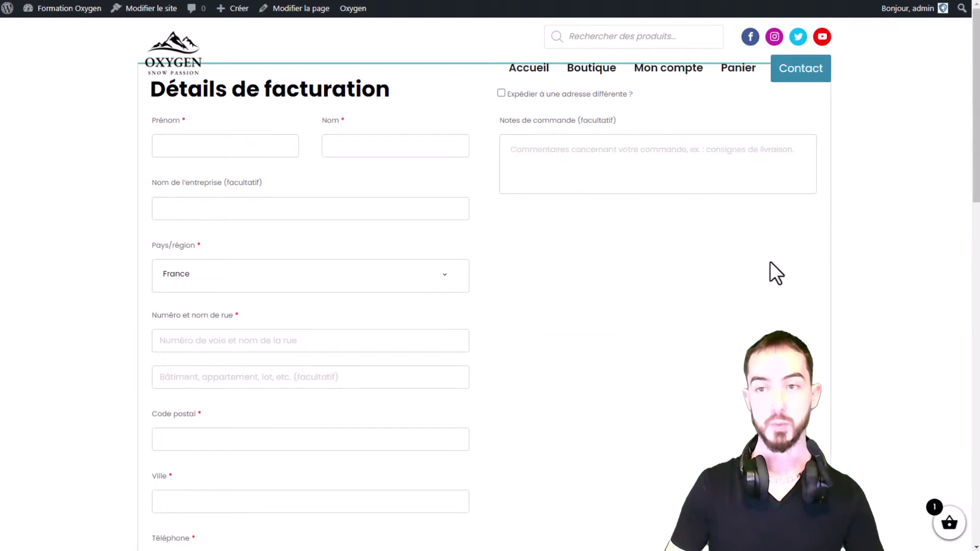
{"action": "left_click", "coordinate": [939, 516]}
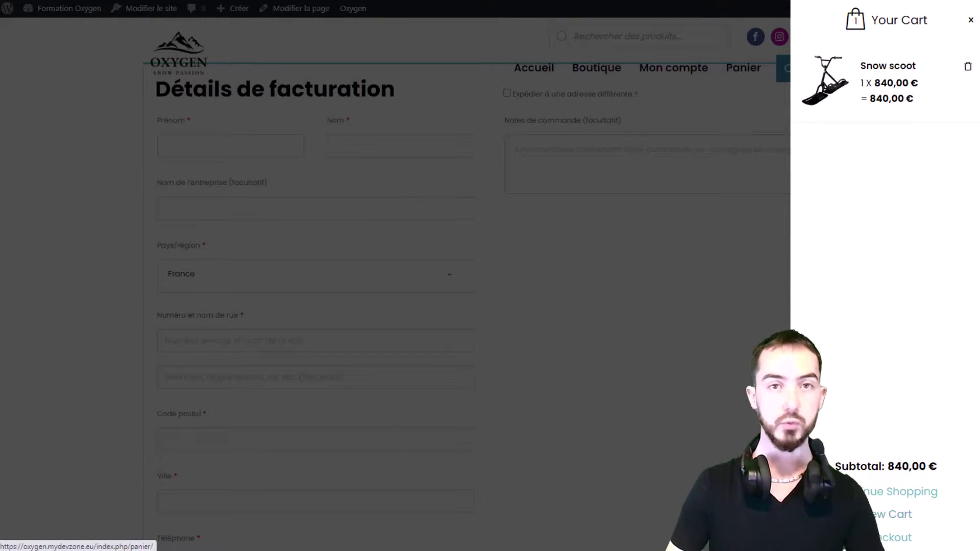
{"action": "left_click", "coordinate": [658, 363]}
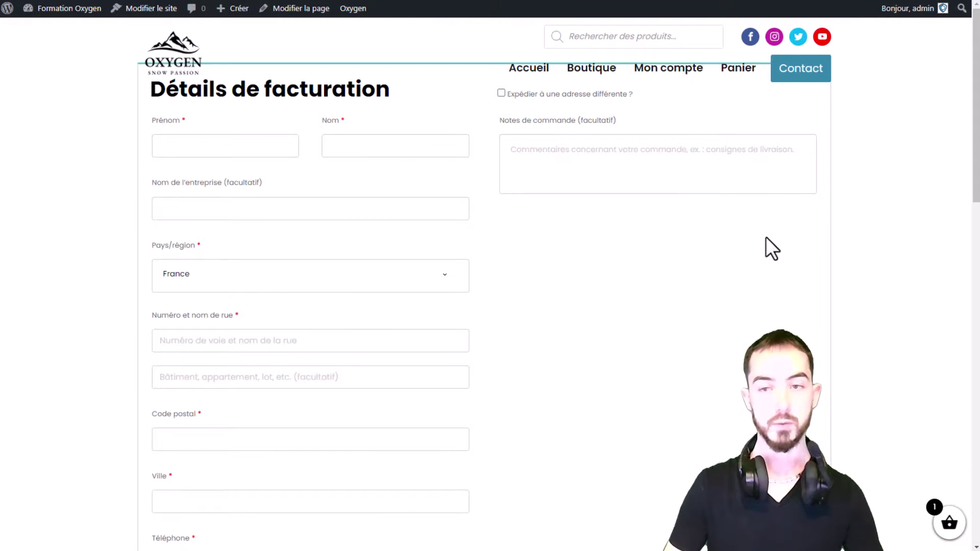
Remove the Panier item from the Principal menu in the WordPress dashboard and save the menu
{"action": "left_click", "coordinate": [527, 76]}
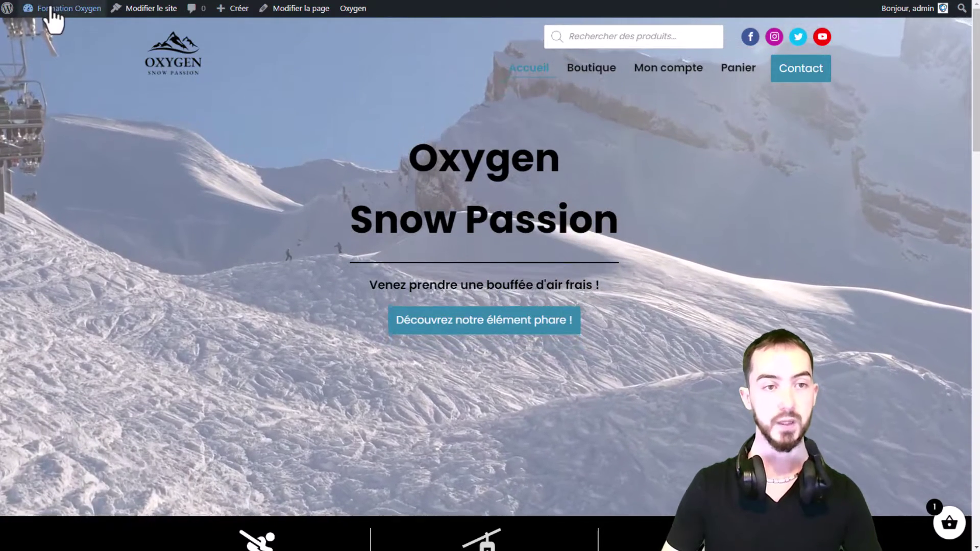
{"action": "left_click", "coordinate": [51, 10]}
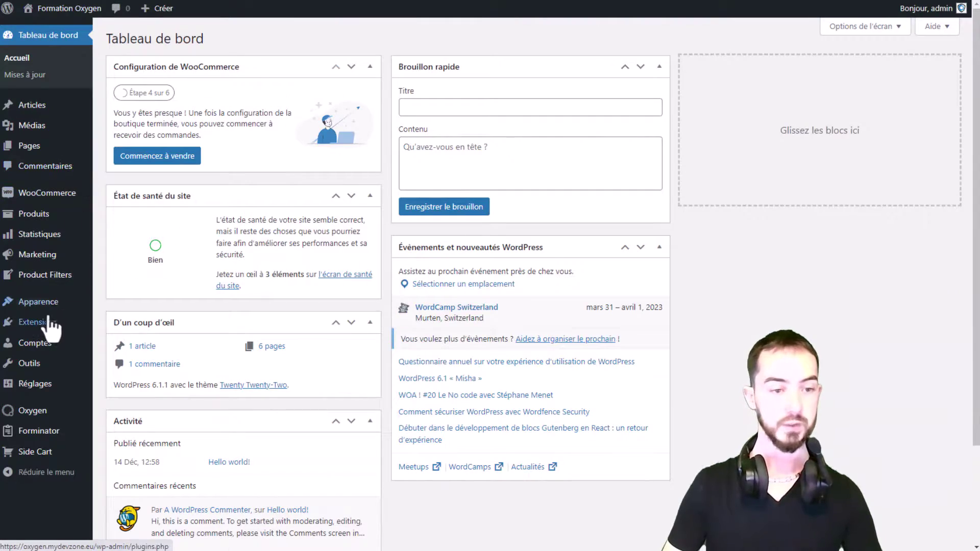
{"action": "mouse_move", "coordinate": [39, 305]}
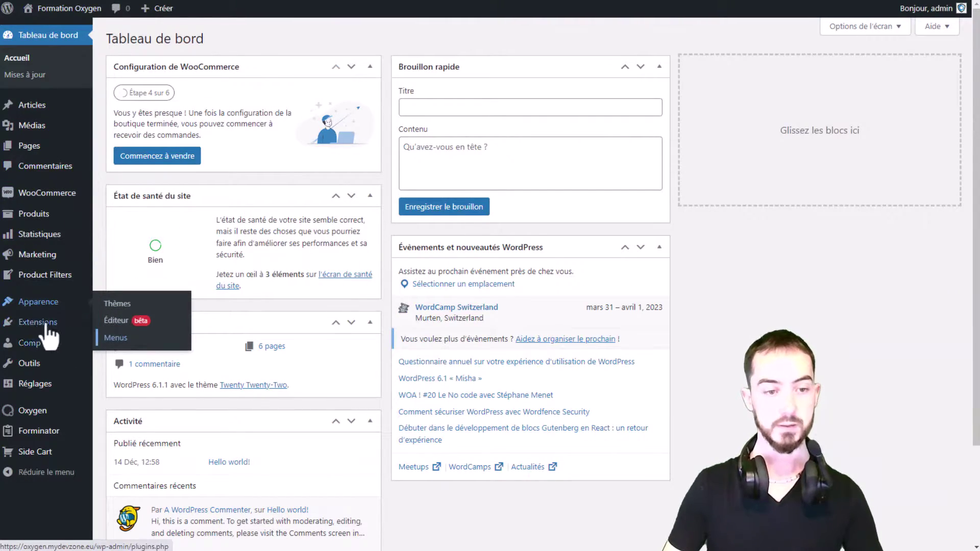
{"action": "left_click", "coordinate": [116, 337]}
{"action": "scroll", "coordinate": [454, 296], "scroll_direction": "down", "scroll_amount": 1}
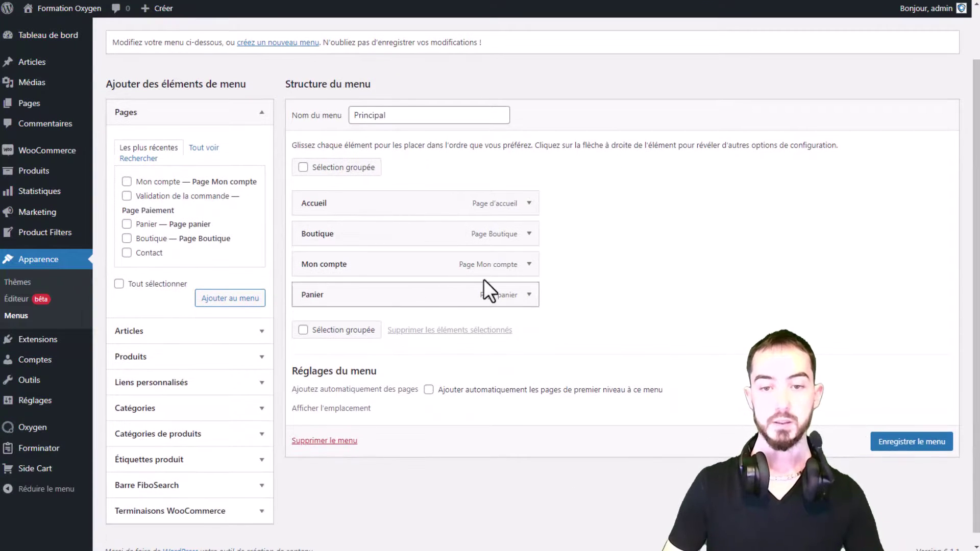
{"action": "left_click", "coordinate": [527, 297]}
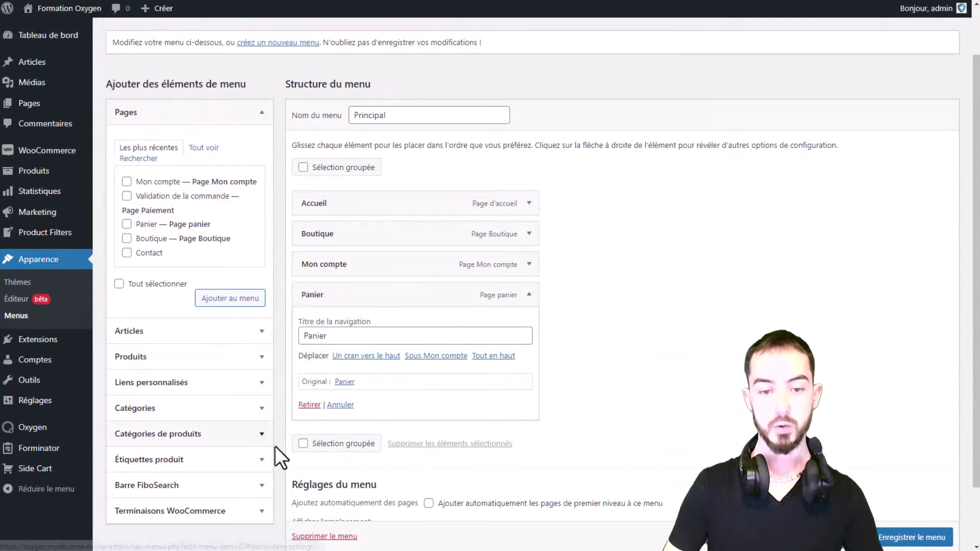
{"action": "left_click", "coordinate": [310, 404]}
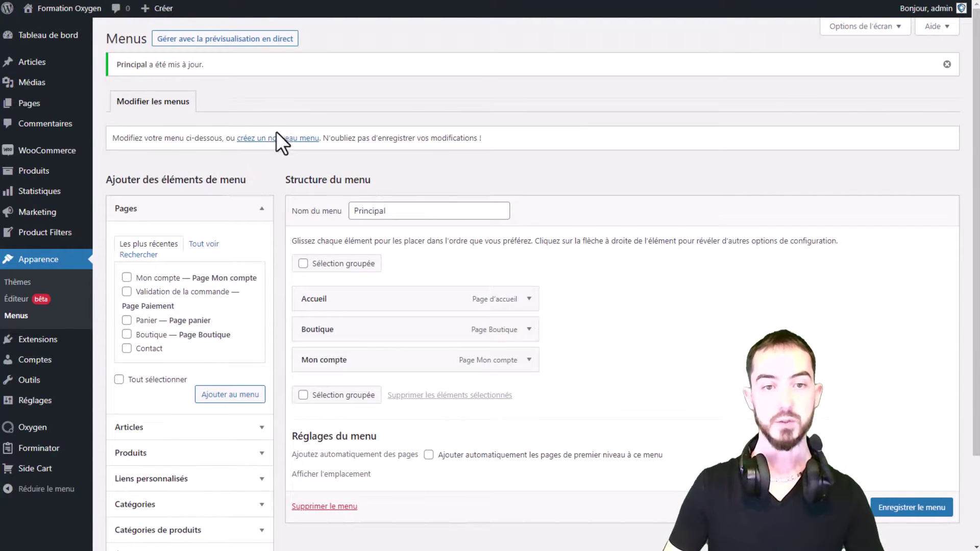
Create a new menu named Principal Mobile containing the Accueil, Boutique and Contact pages, and save it
{"action": "left_click", "coordinate": [265, 142]}
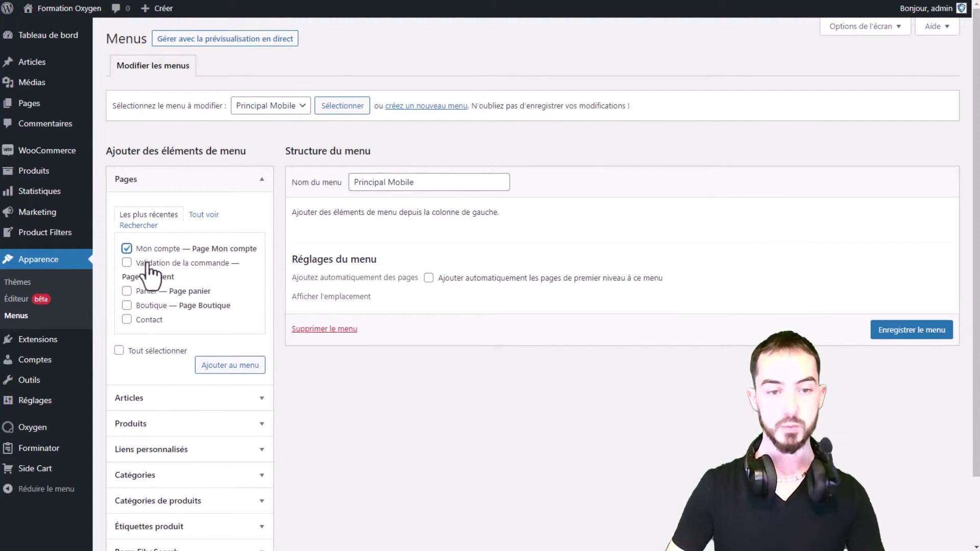
{"action": "left_click", "coordinate": [202, 215]}
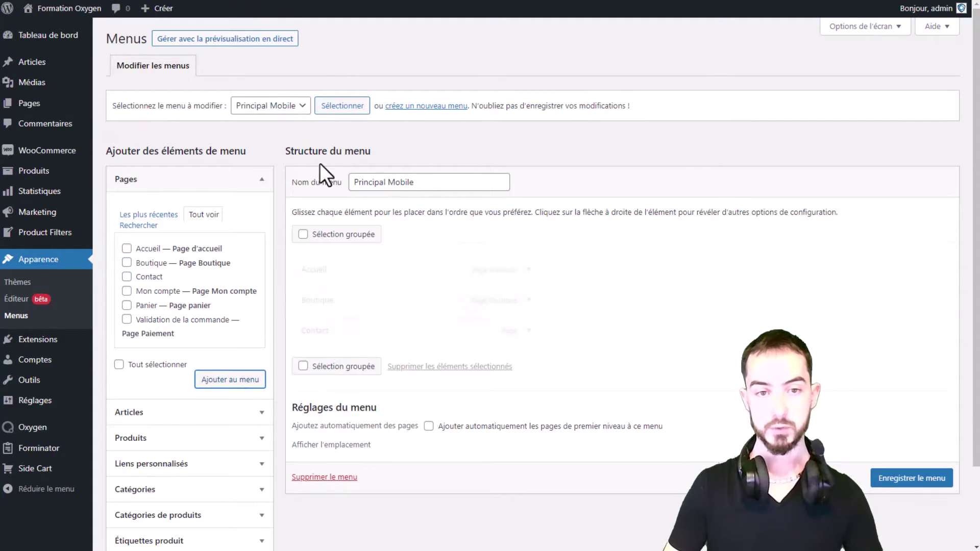
{"action": "left_click", "coordinate": [910, 488]}
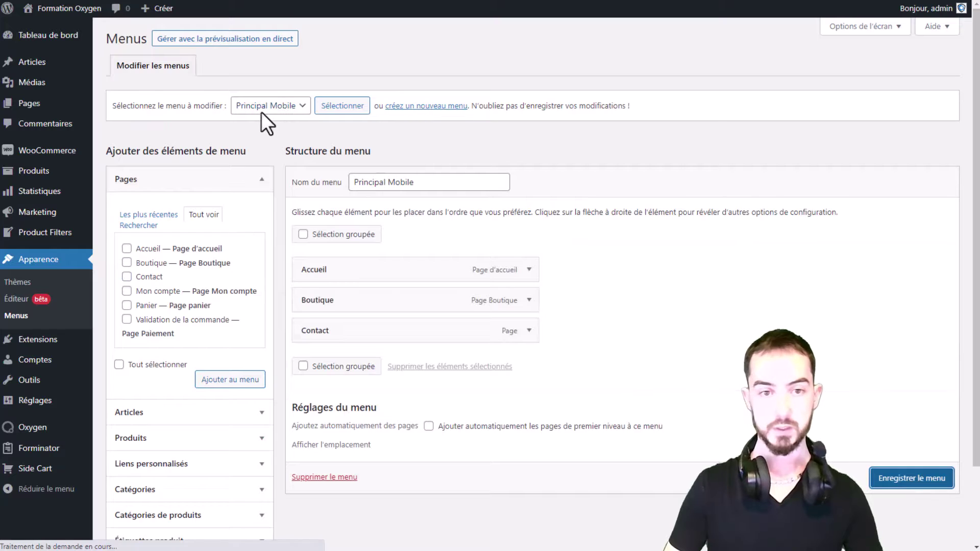
Add the Mon compte page to the Principal Mobile menu between Boutique and Contact, and save the menu
{"action": "left_click", "coordinate": [262, 146]}
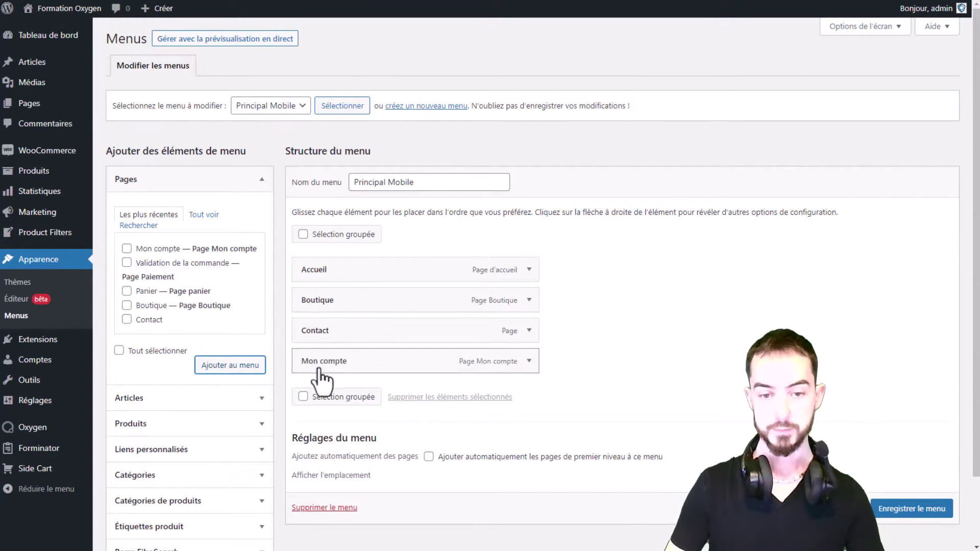
{"action": "left_click_drag", "start_coordinate": [318, 371], "coordinate": [326, 340]}
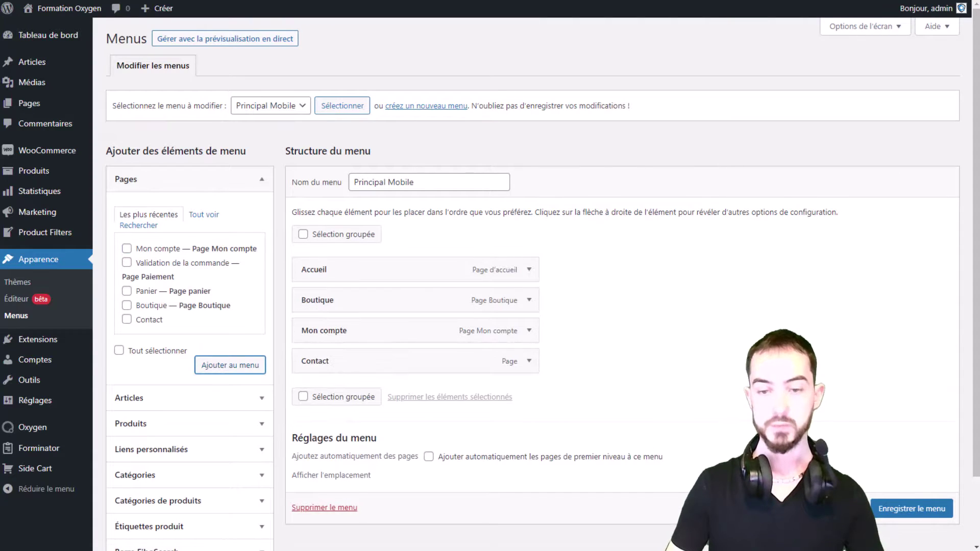
{"action": "left_click", "coordinate": [926, 517]}
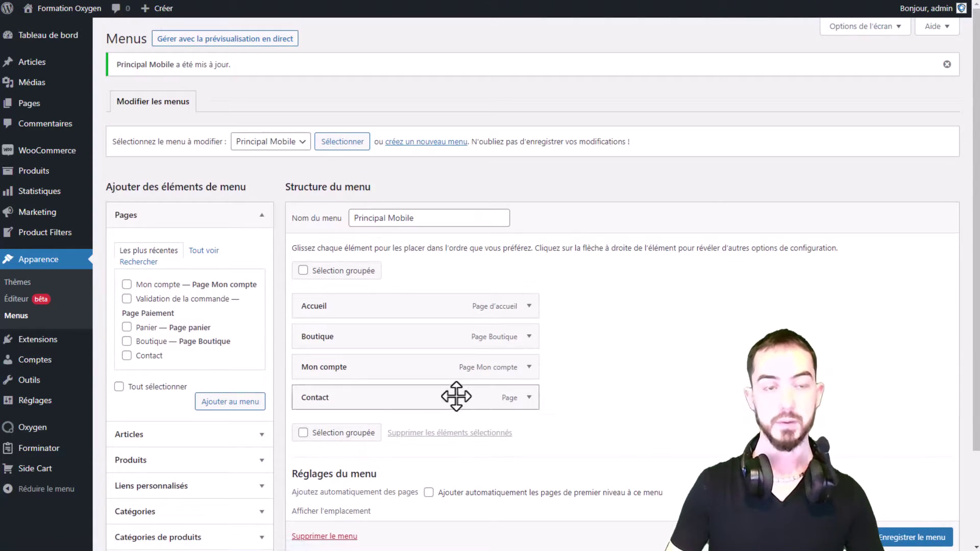
Open the Main template in the Oxygen editor and select the header div holding the navigation menu and Contact button
{"action": "mouse_move", "coordinate": [30, 429]}
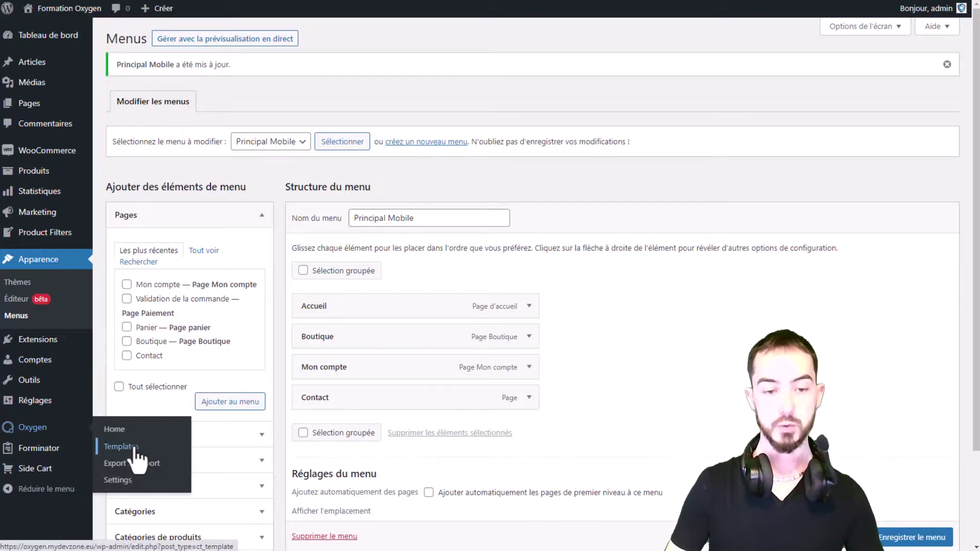
{"action": "left_click", "coordinate": [121, 447]}
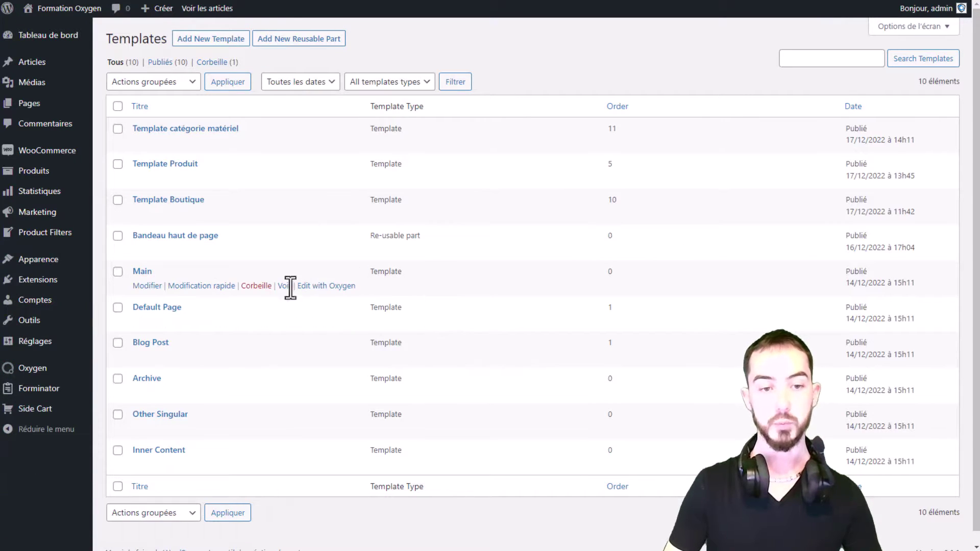
{"action": "left_click", "coordinate": [337, 286]}
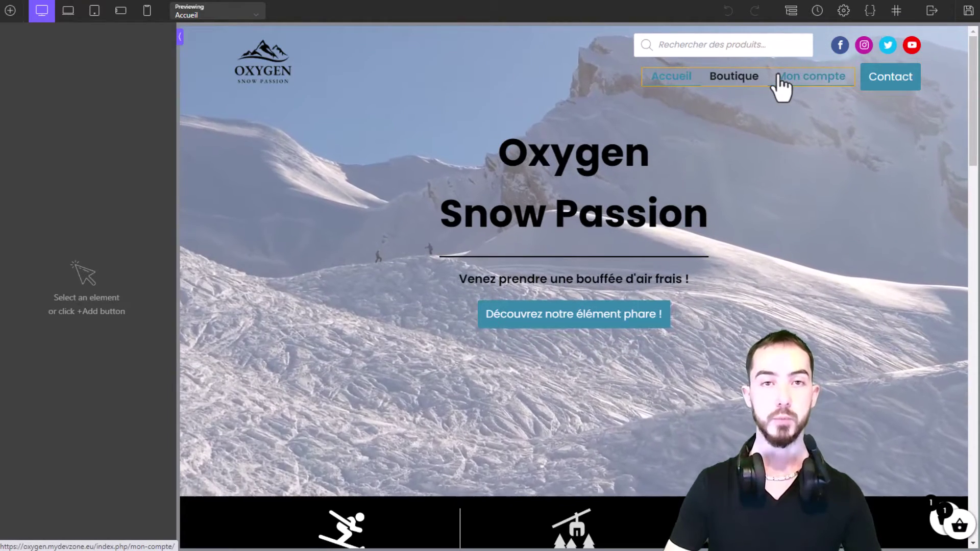
{"action": "left_click", "coordinate": [791, 10]}
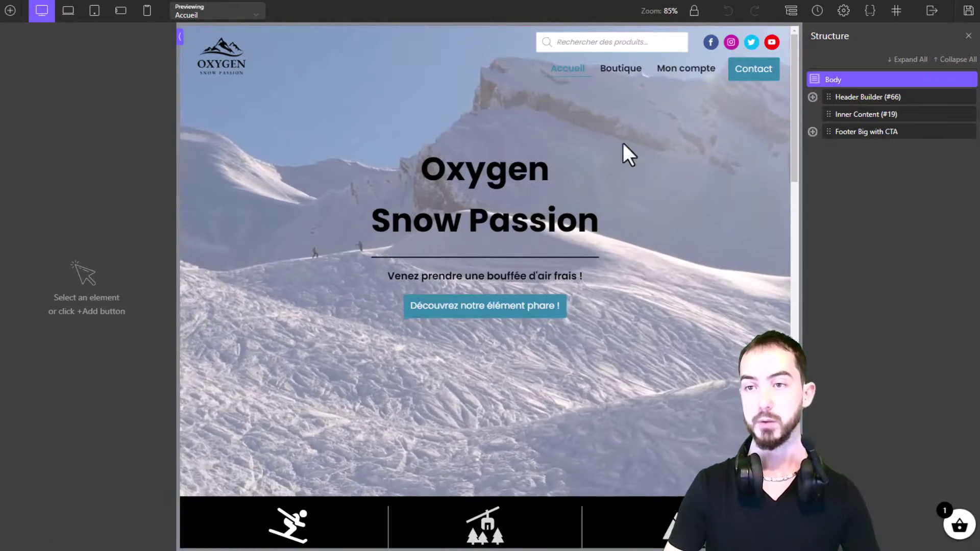
{"action": "left_click", "coordinate": [724, 77]}
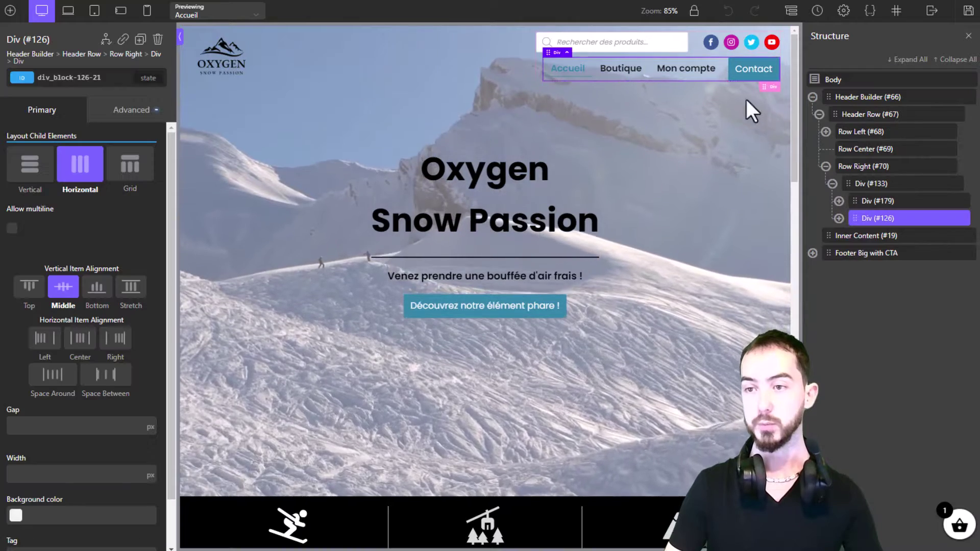
Try to assign the Principal Mobile menu to the header's Pro Menu in tablet view only, and compare it with the full-screen layout
{"action": "left_click", "coordinate": [838, 218]}
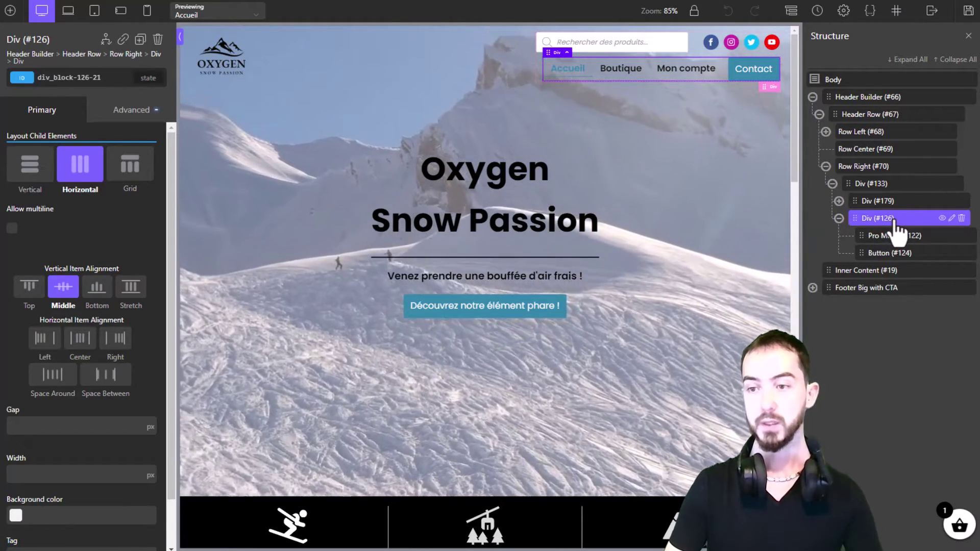
{"action": "left_click", "coordinate": [897, 235]}
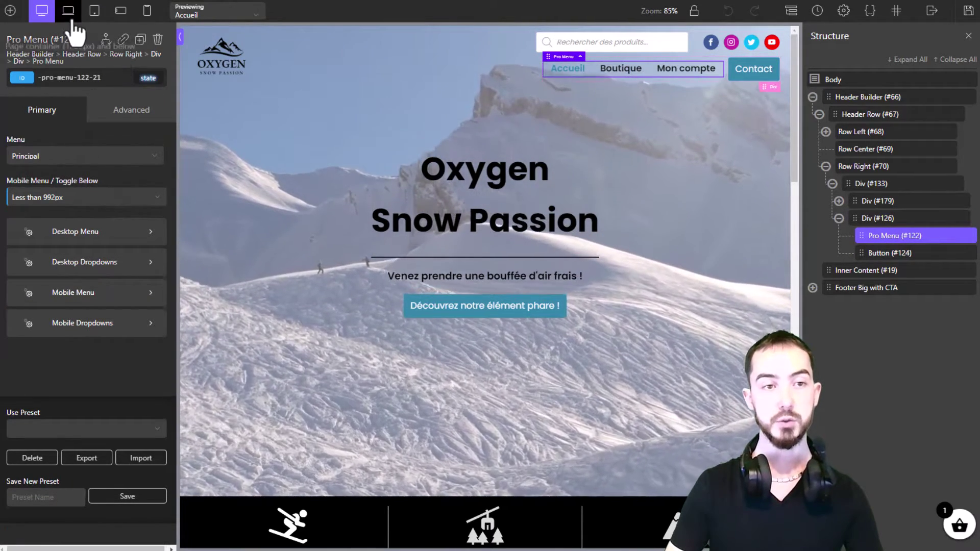
{"action": "left_click", "coordinate": [91, 17]}
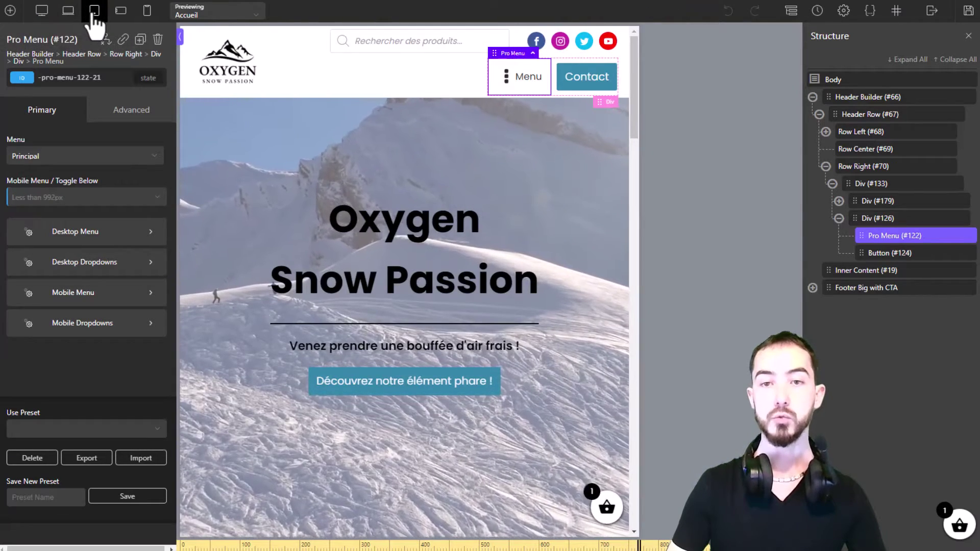
{"action": "left_click", "coordinate": [56, 156]}
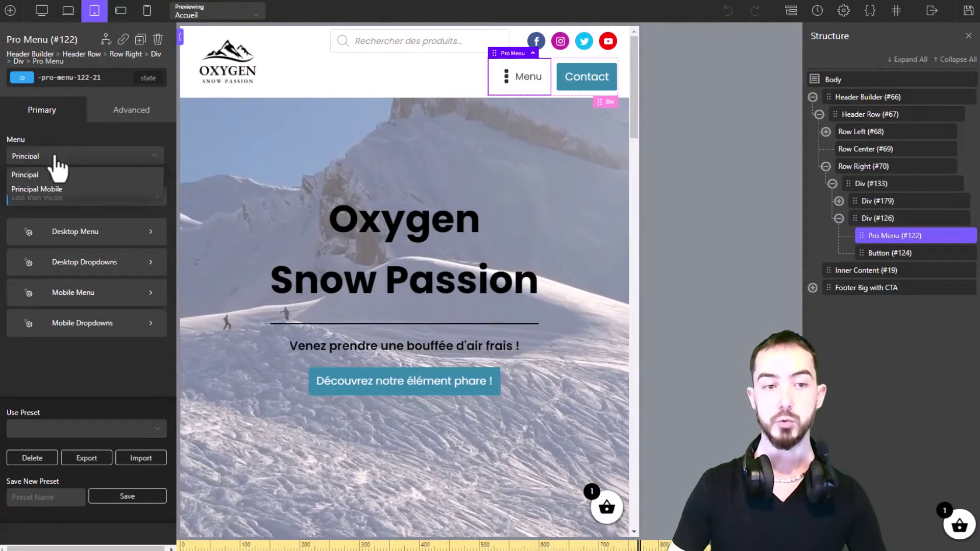
{"action": "left_click", "coordinate": [31, 189]}
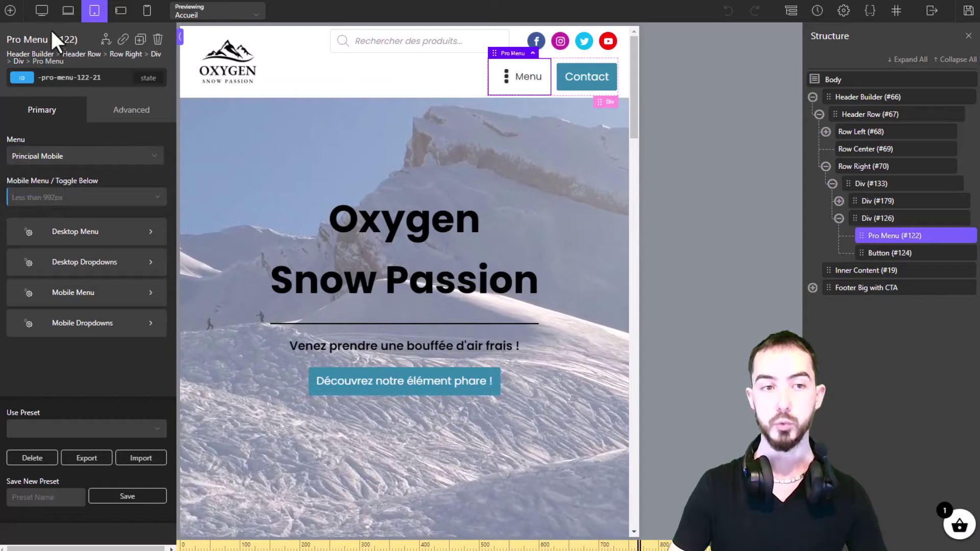
{"action": "left_click", "coordinate": [42, 11]}
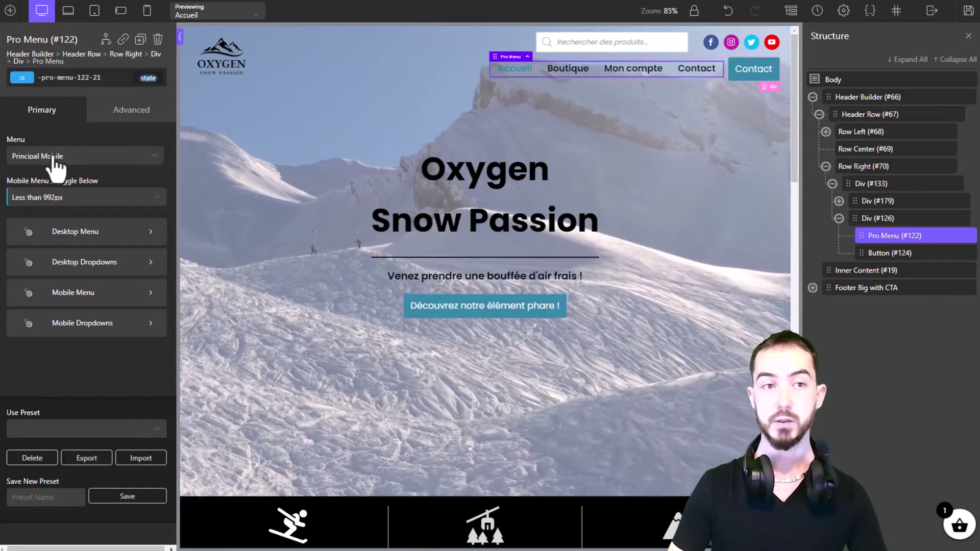
{"action": "left_click", "coordinate": [95, 10]}
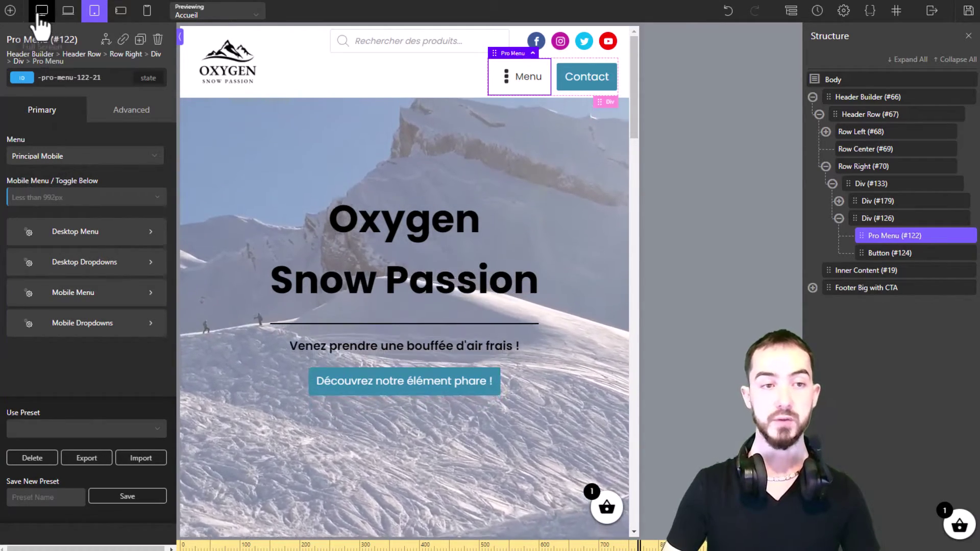
Set the header's Pro Menu back to the Principal menu in the full-screen view
{"action": "left_click", "coordinate": [41, 12]}
{"action": "left_click", "coordinate": [76, 157]}
{"action": "left_click", "coordinate": [44, 176]}
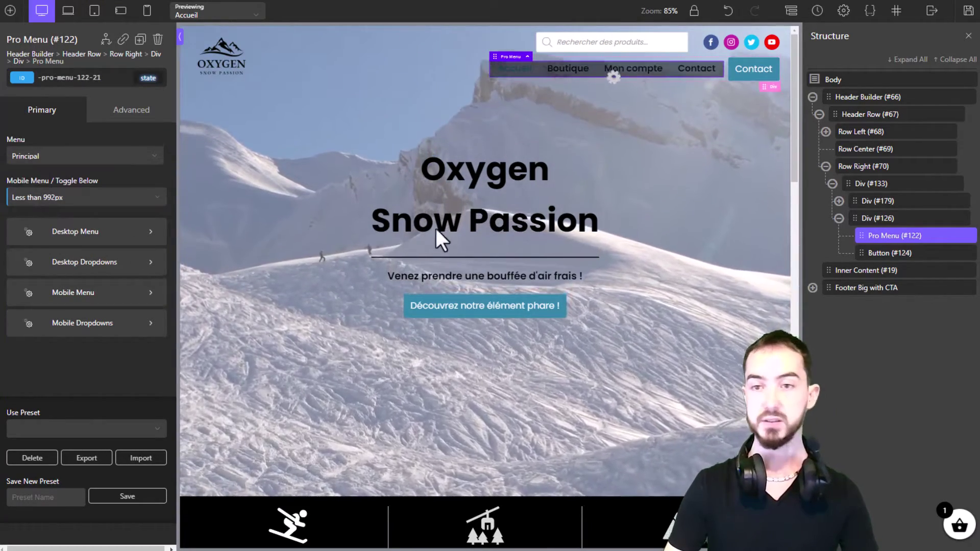
Duplicate the header div holding the Pro Menu and Contact button, and set the copy's display to none for full screen
{"action": "left_click", "coordinate": [880, 218]}
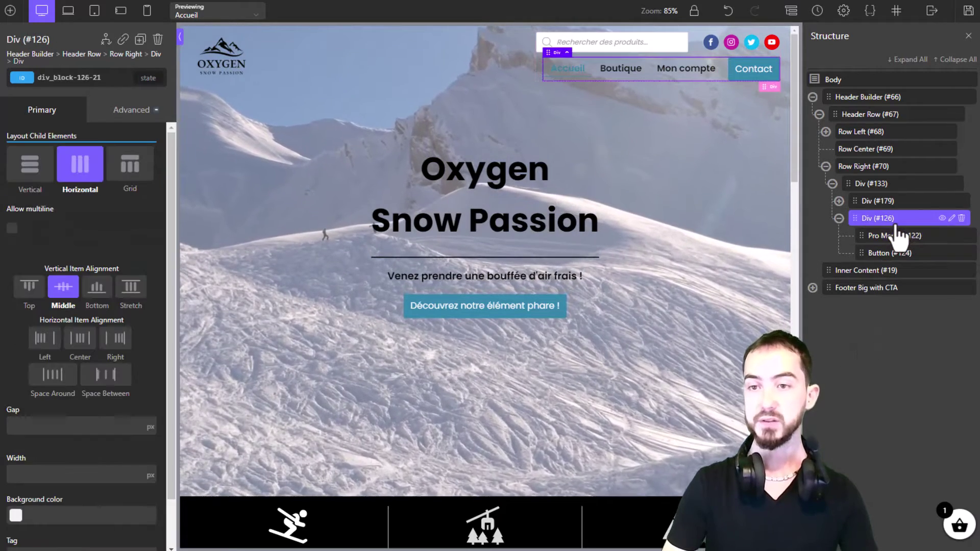
{"action": "left_click", "coordinate": [140, 40]}
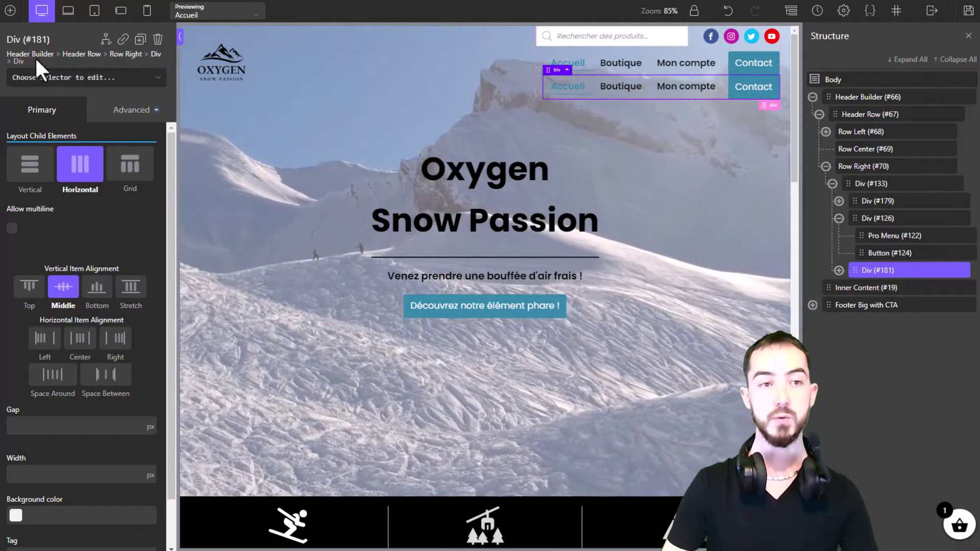
{"action": "left_click", "coordinate": [106, 110]}
{"action": "left_click", "coordinate": [70, 207]}
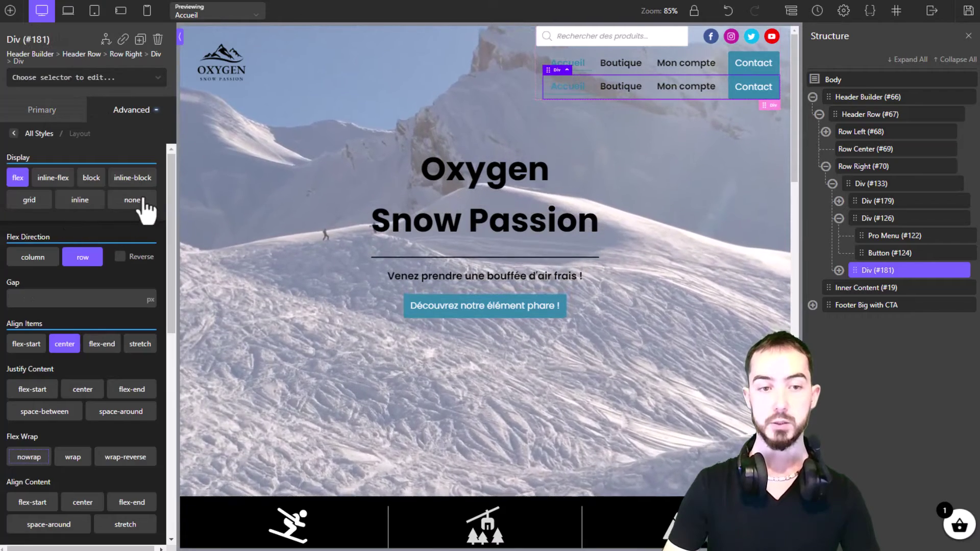
{"action": "left_click", "coordinate": [142, 200]}
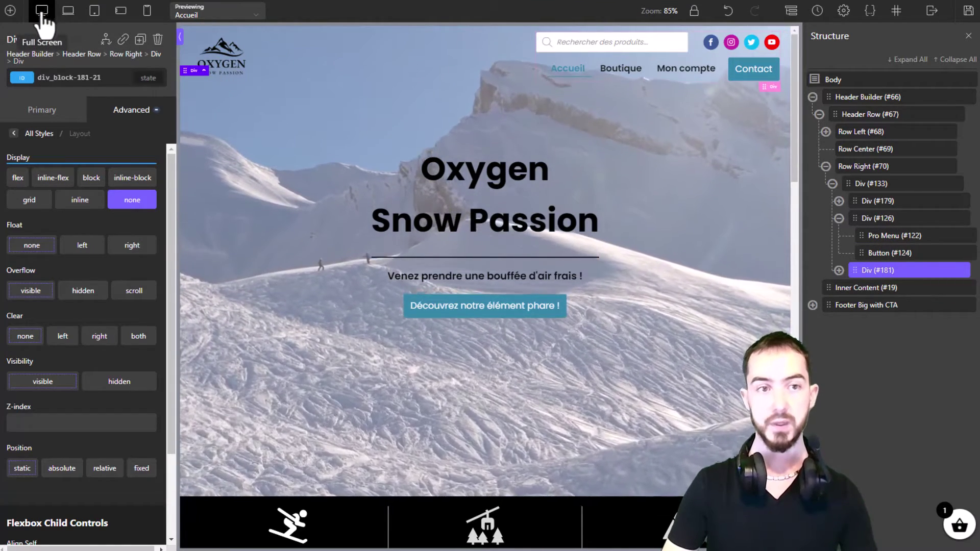
In tablet view, set the duplicated div's display to flex and lay out its child elements horizontally
{"action": "left_click", "coordinate": [95, 12]}
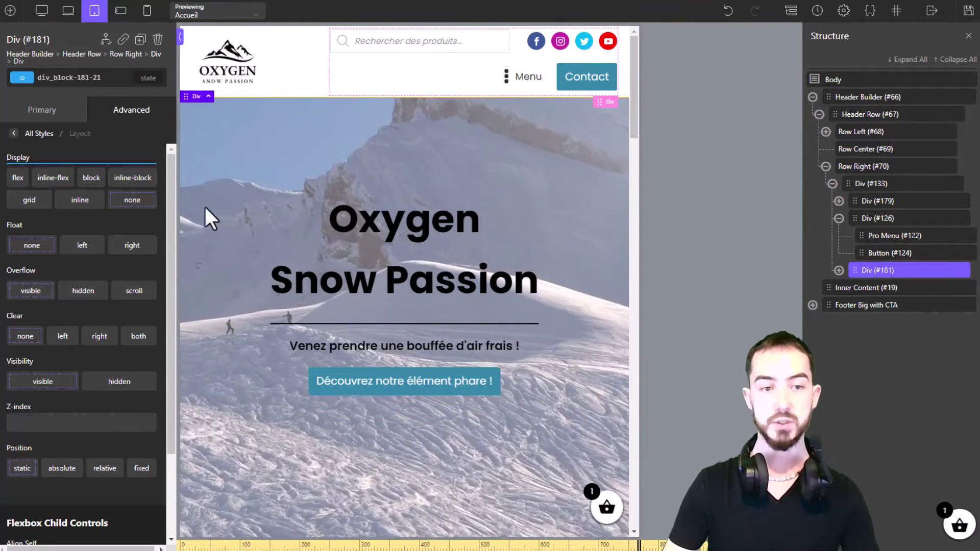
{"action": "left_click", "coordinate": [18, 178]}
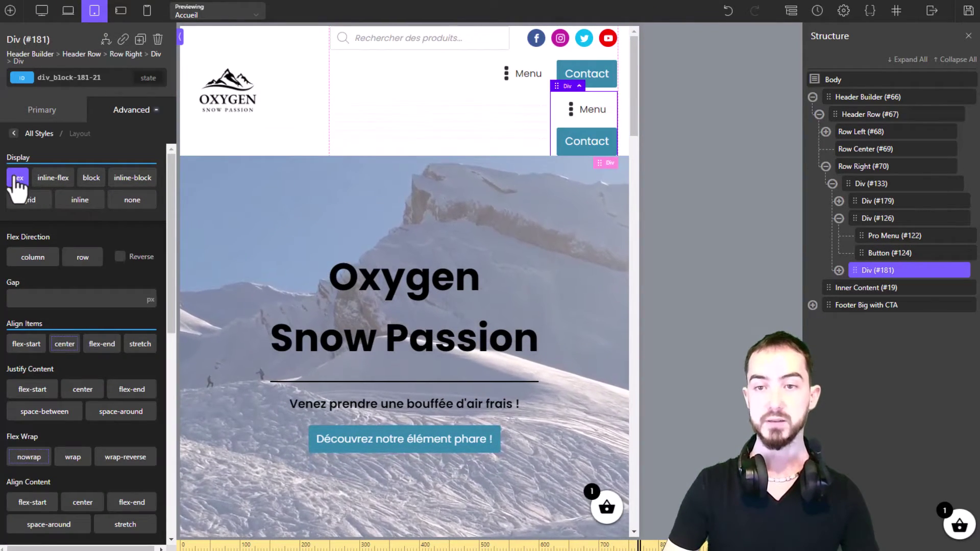
{"action": "left_click", "coordinate": [127, 201]}
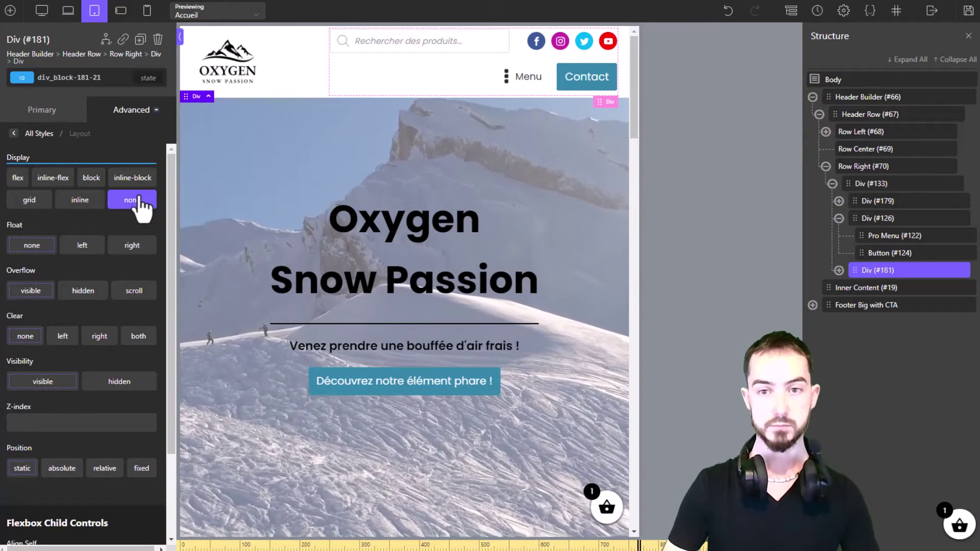
{"action": "left_click", "coordinate": [19, 178]}
{"action": "left_click", "coordinate": [39, 119]}
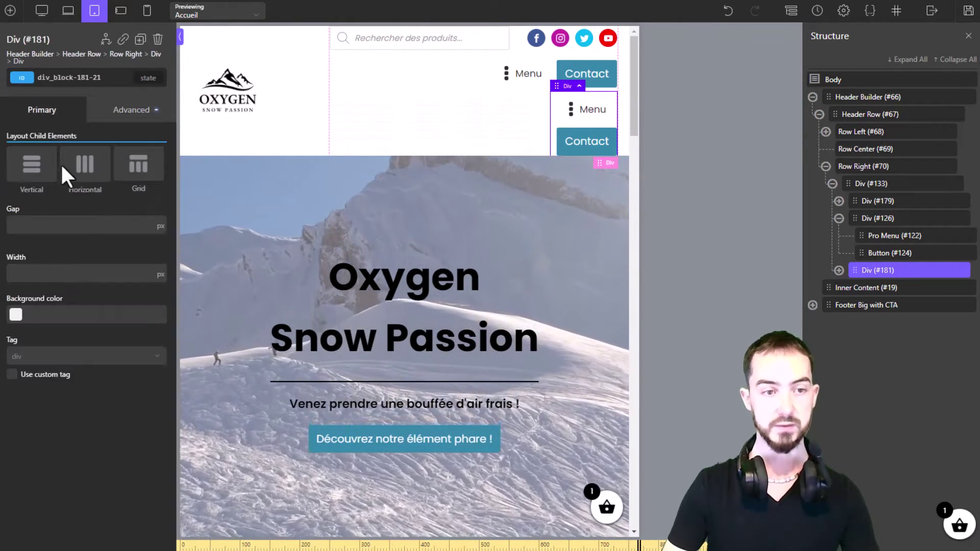
{"action": "left_click", "coordinate": [87, 176]}
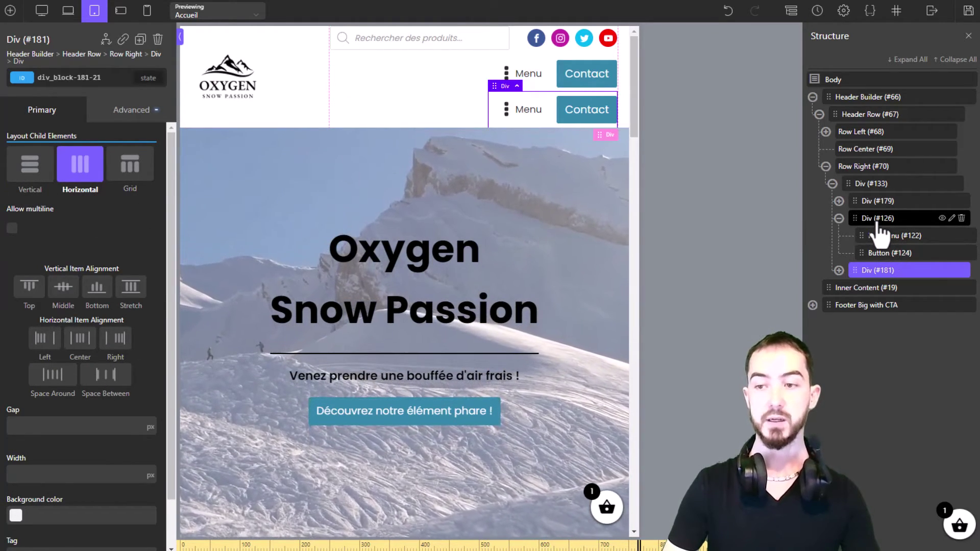
Set the original menu div's display to none in tablet view, and check the full-screen header
{"action": "left_click", "coordinate": [877, 220]}
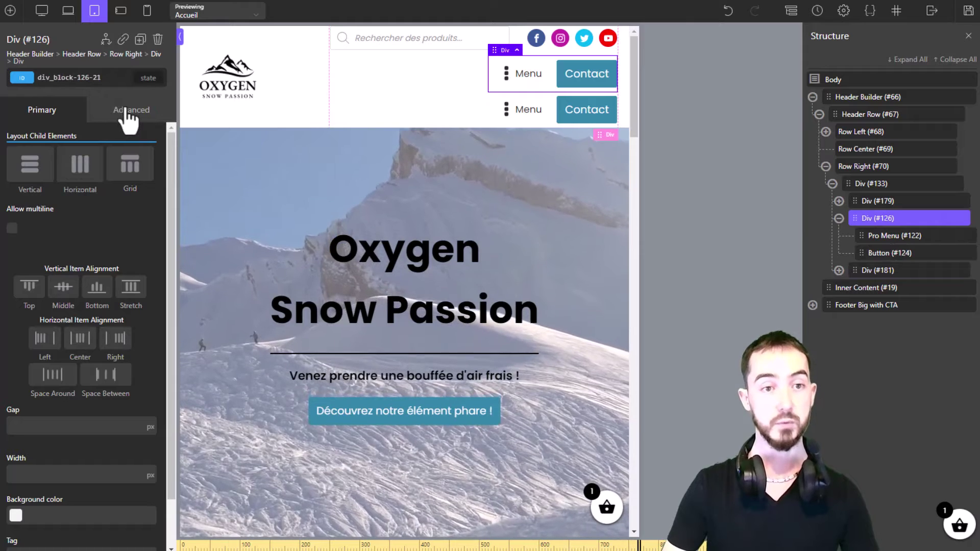
{"action": "left_click", "coordinate": [127, 110]}
{"action": "left_click", "coordinate": [58, 208]}
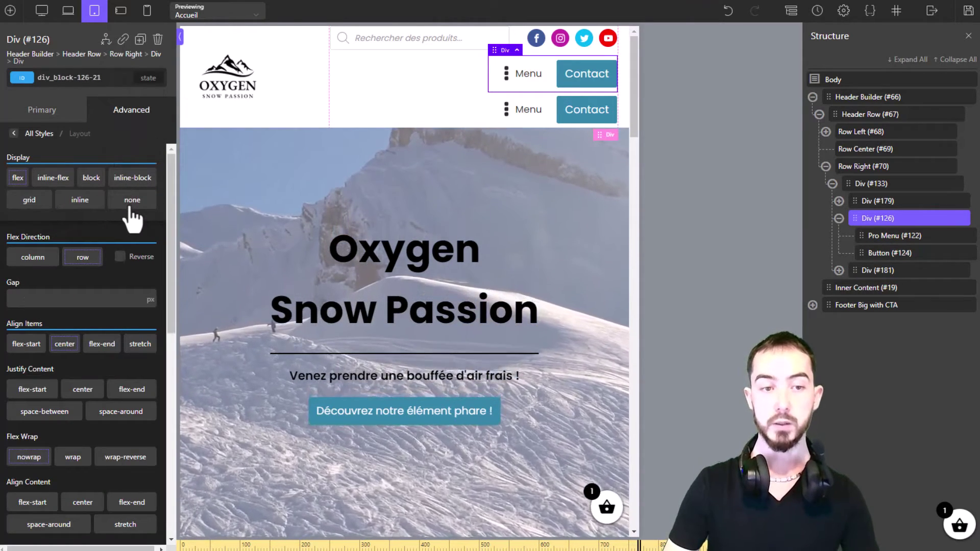
{"action": "left_click", "coordinate": [130, 204]}
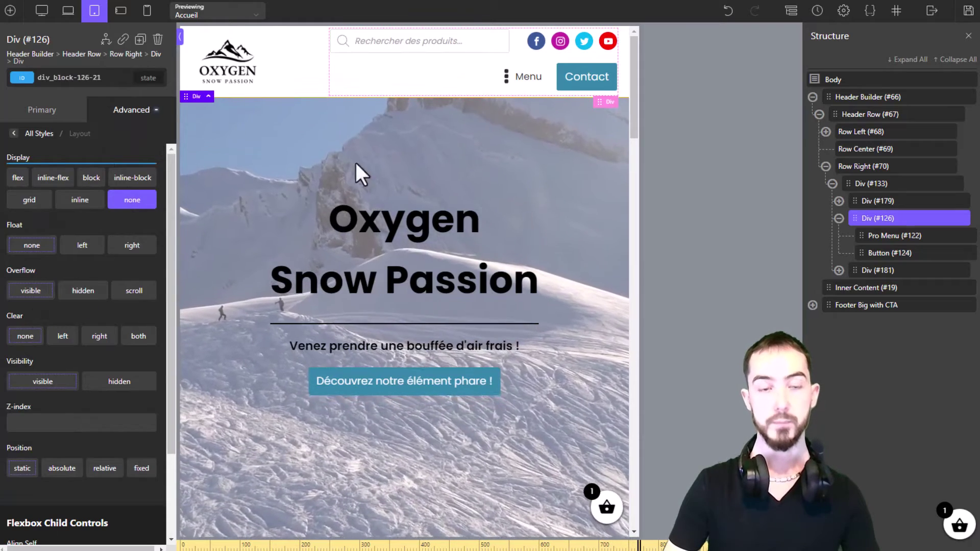
{"action": "left_click", "coordinate": [42, 10]}
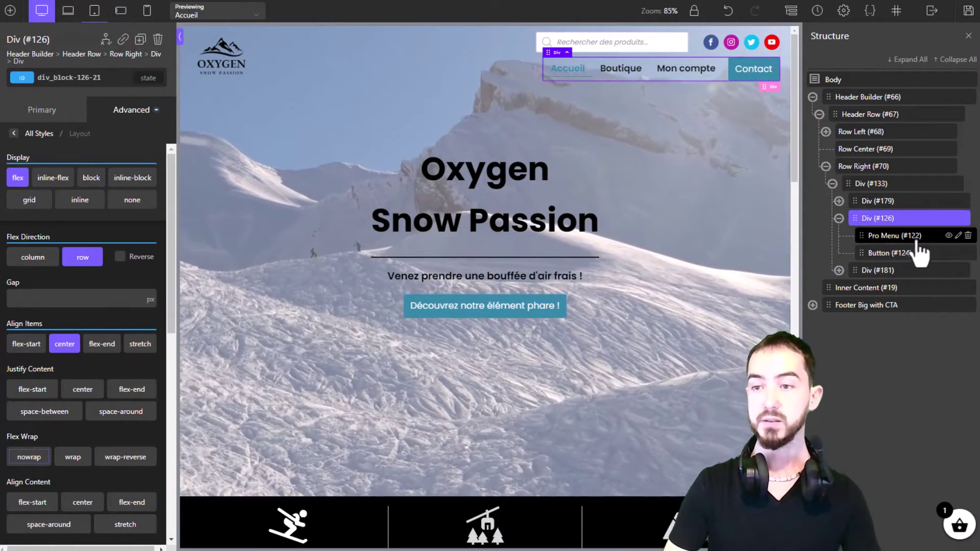
Delete the Contact button from the duplicated menu div while in tablet view
{"action": "left_click", "coordinate": [95, 11]}
{"action": "left_click", "coordinate": [888, 271]}
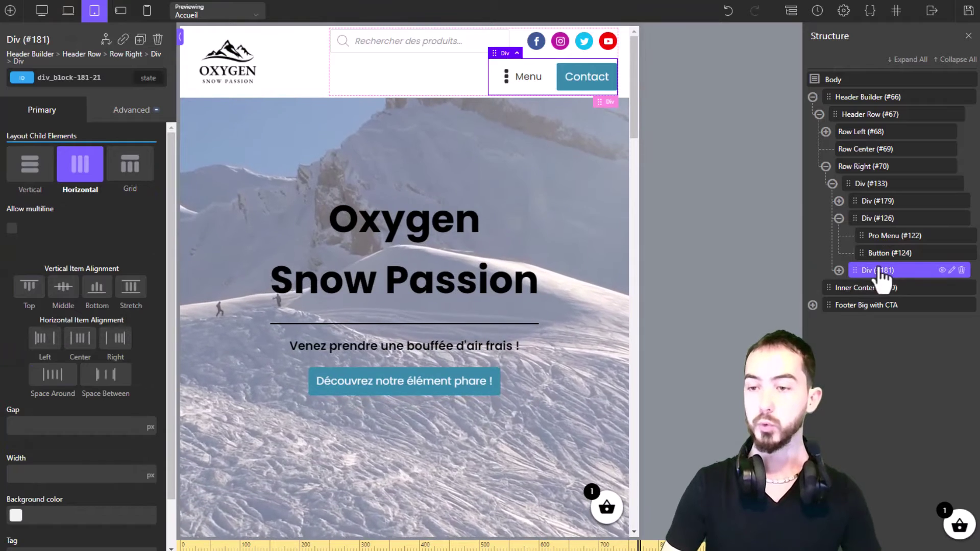
{"action": "left_click", "coordinate": [838, 270]}
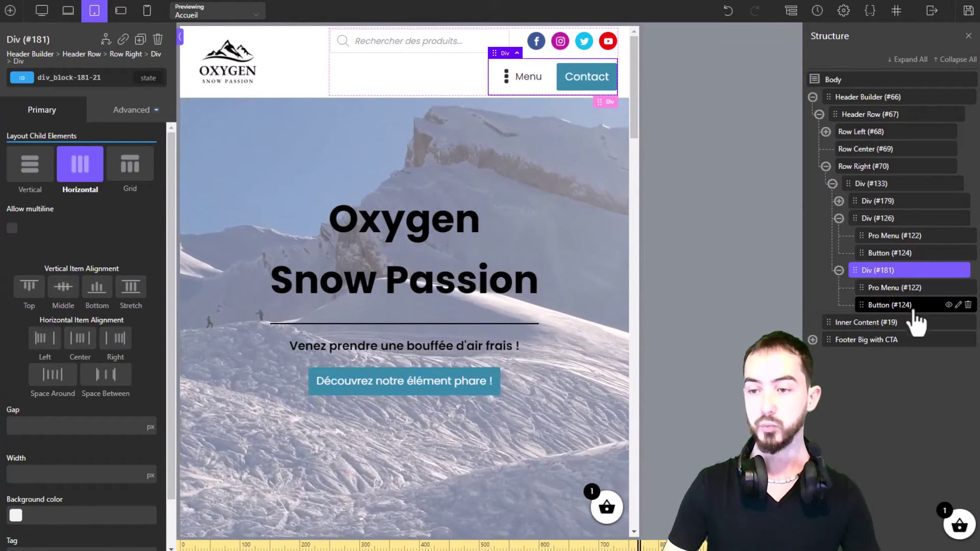
{"action": "left_click", "coordinate": [967, 305]}
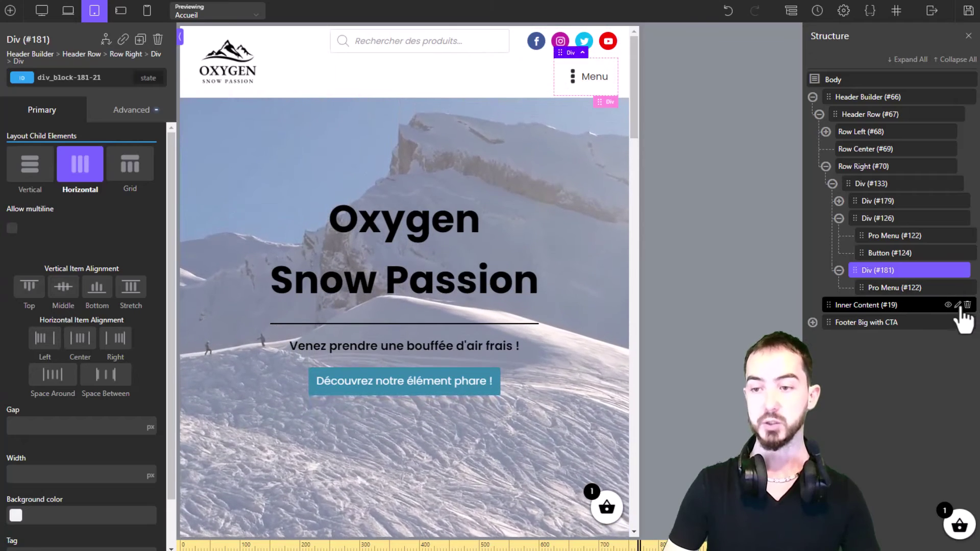
Assign the Principal Mobile menu to the duplicated div's Pro Menu, test the opened mobile menu, and save the template
{"action": "left_click", "coordinate": [890, 288]}
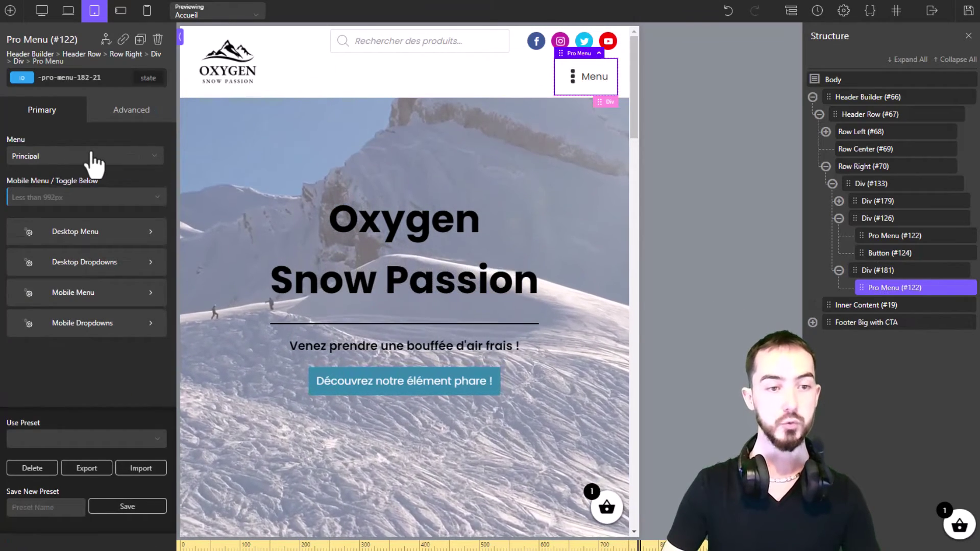
{"action": "left_click", "coordinate": [84, 158]}
{"action": "left_click", "coordinate": [41, 190]}
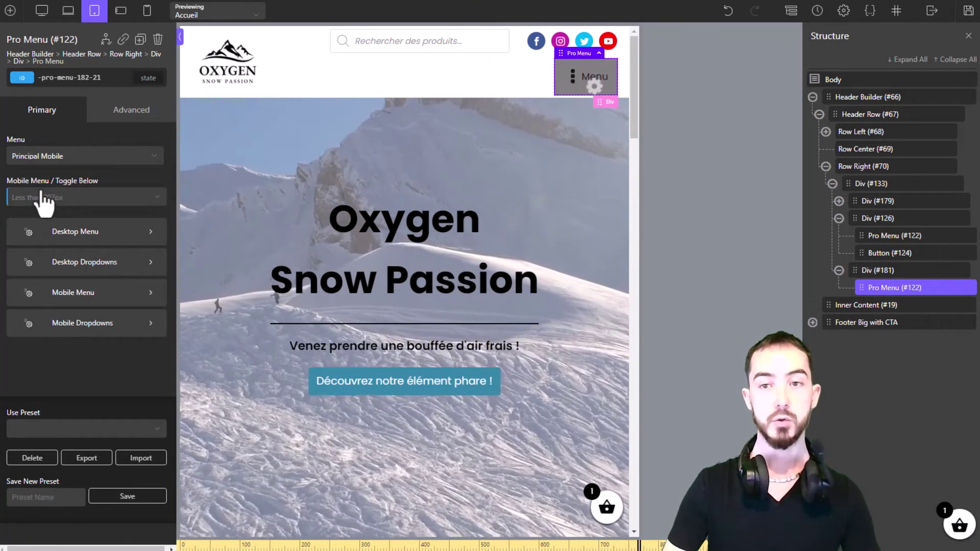
{"action": "left_click", "coordinate": [571, 79]}
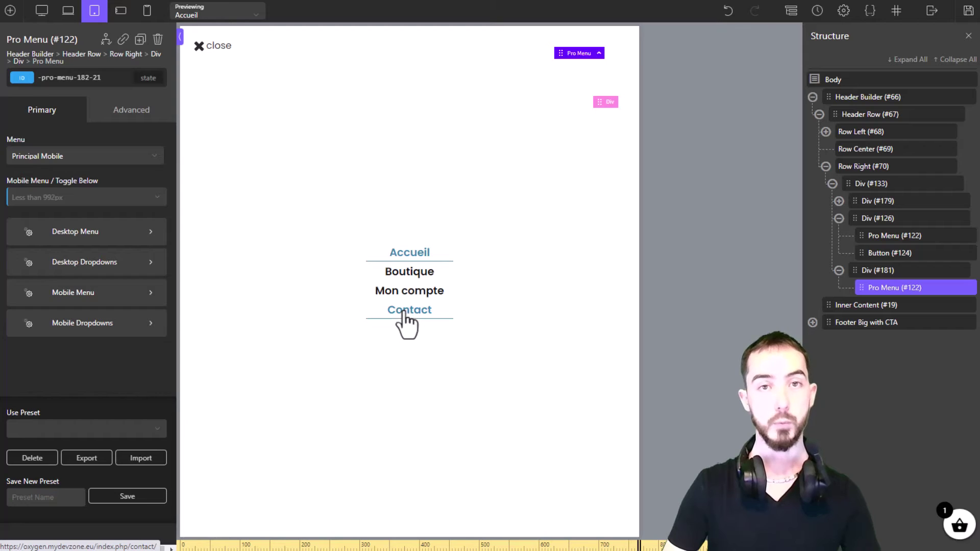
{"action": "left_click", "coordinate": [201, 49]}
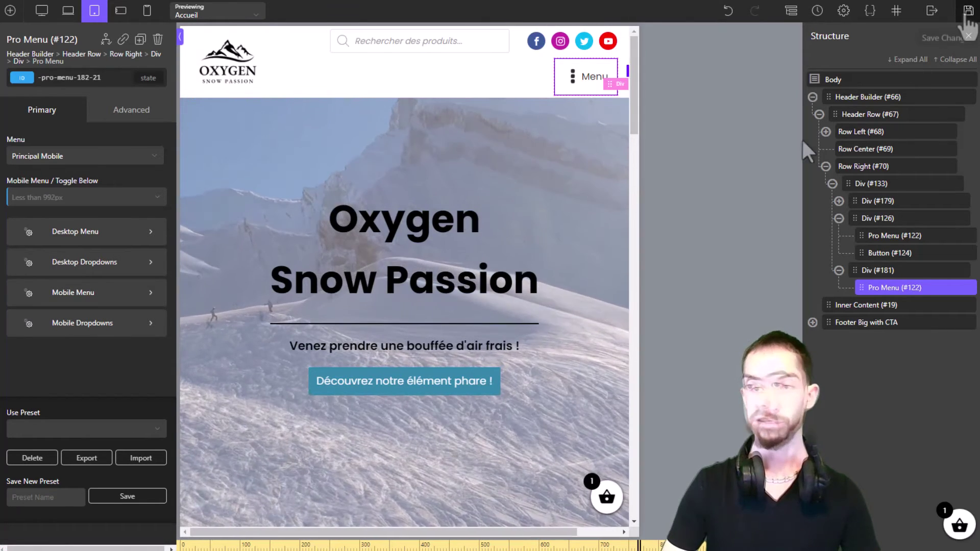
{"action": "left_click", "coordinate": [967, 12]}
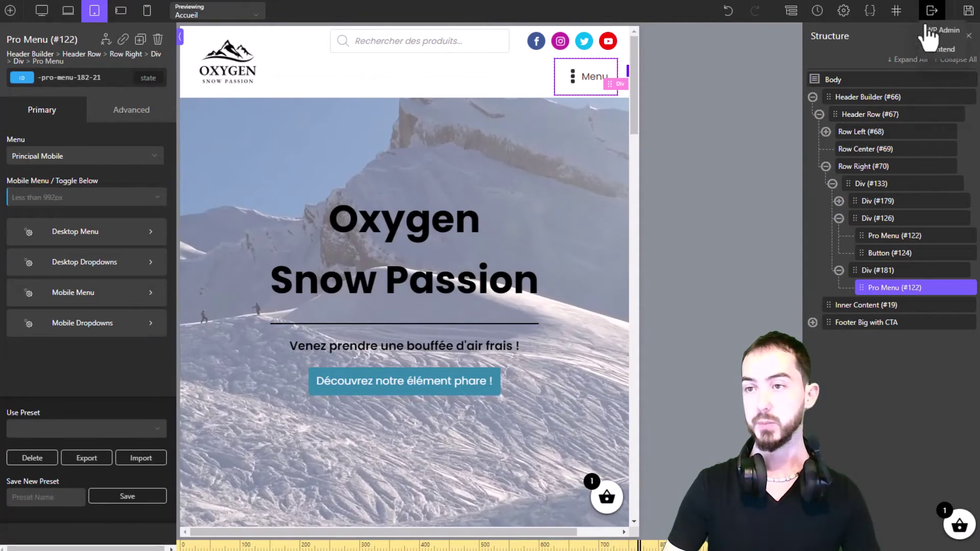
On the live homepage, check the header and mobile menu at a narrow width using the browser's developer tools, and restore the full width
{"action": "key", "text": "ctrl+Tab"}
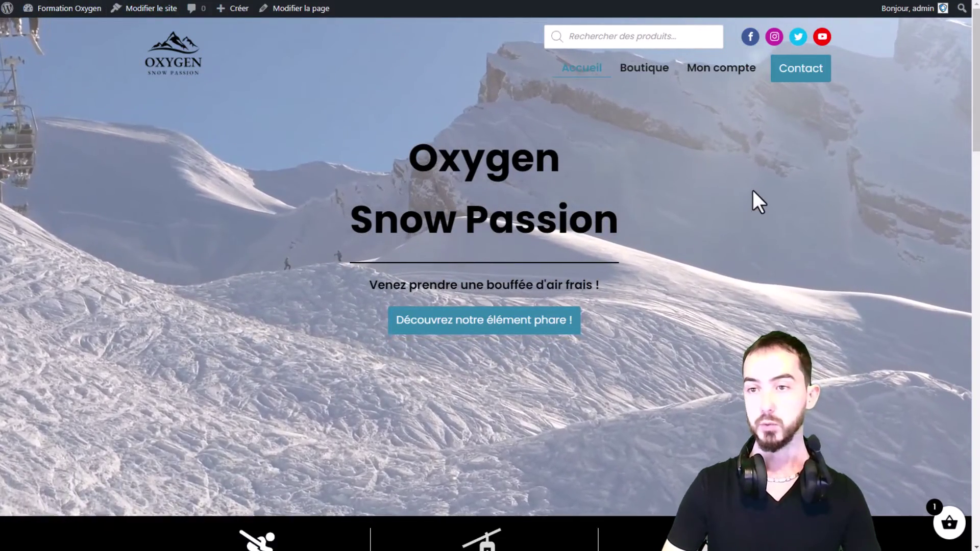
{"action": "right_click", "coordinate": [752, 190]}
{"action": "left_click", "coordinate": [785, 357]}
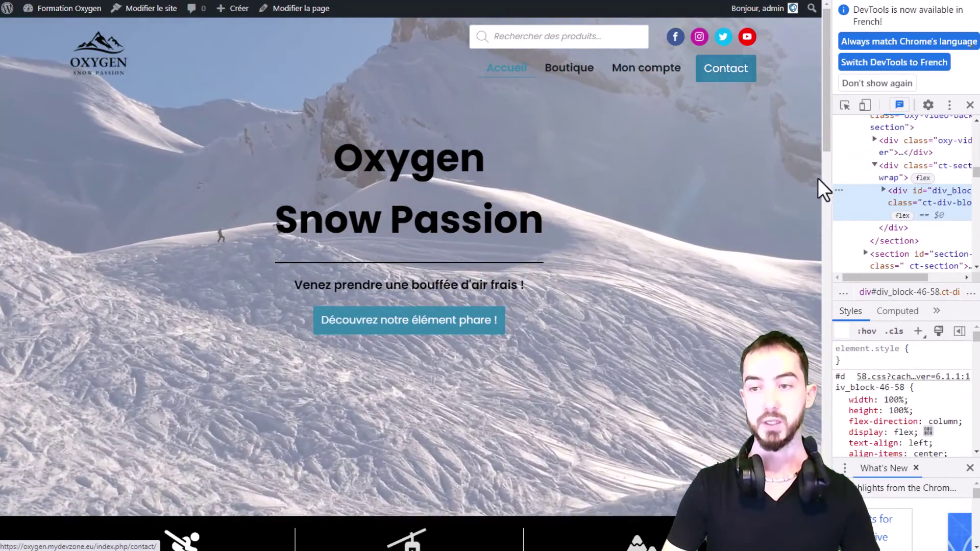
{"action": "left_click_drag", "start_coordinate": [832, 177], "coordinate": [505, 170]}
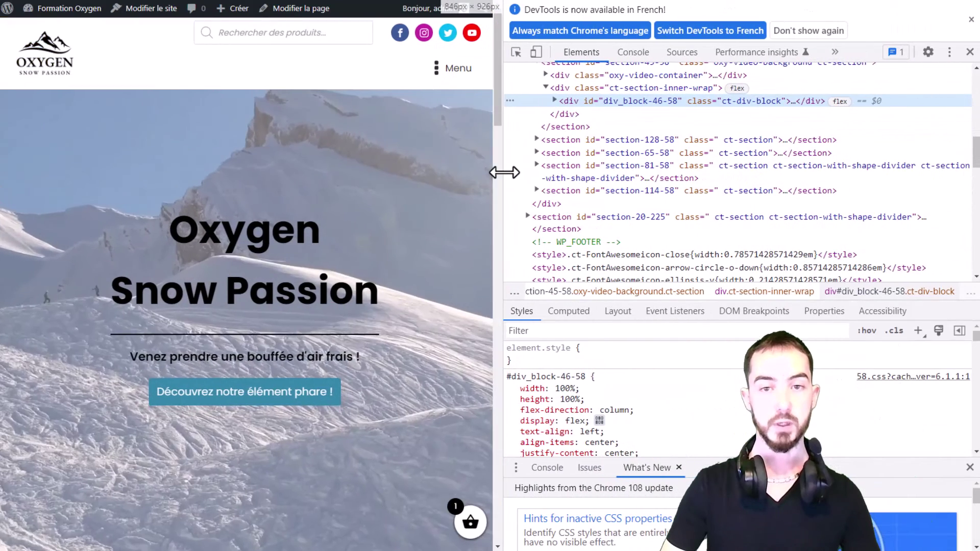
{"action": "left_click", "coordinate": [453, 71]}
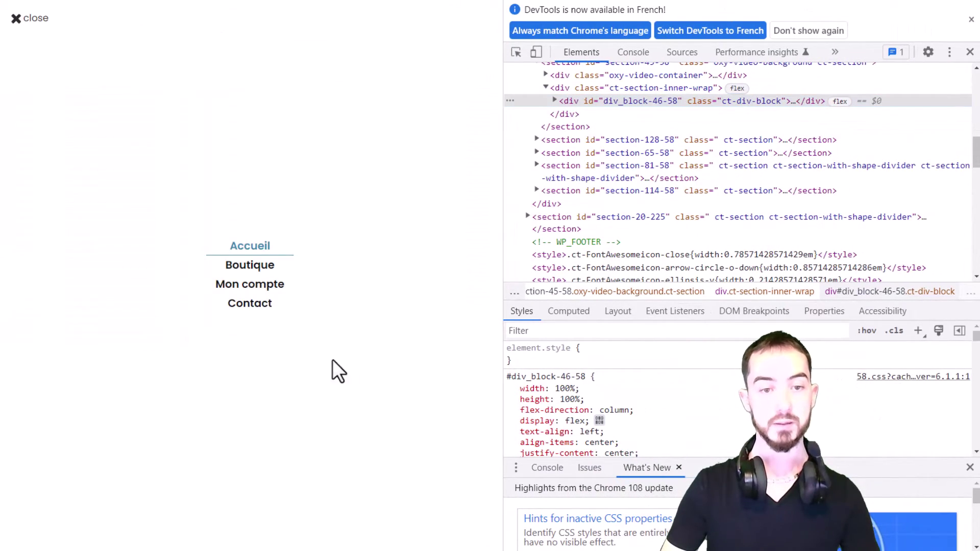
{"action": "left_click", "coordinate": [11, 21]}
{"action": "left_click_drag", "start_coordinate": [503, 162], "coordinate": [821, 162]}
{"action": "left_click", "coordinate": [968, 104]}
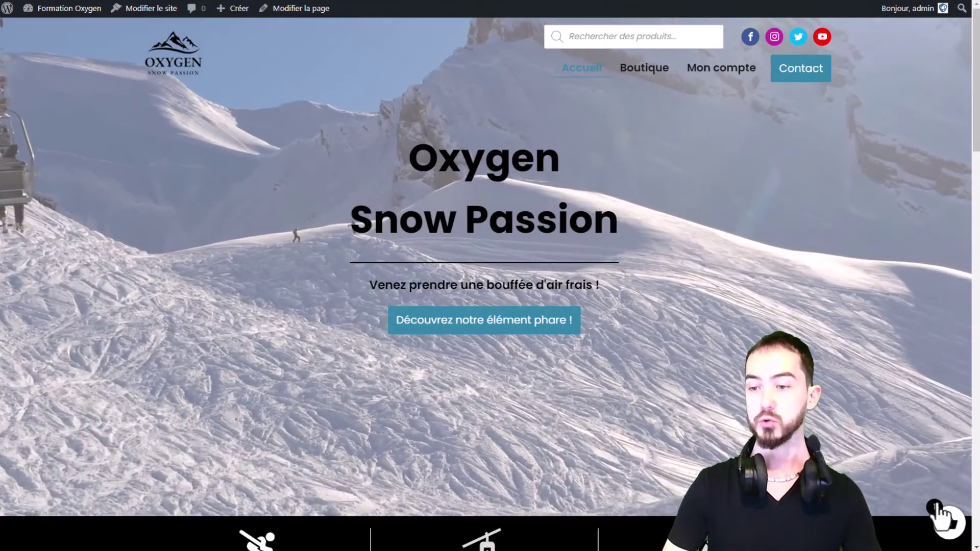